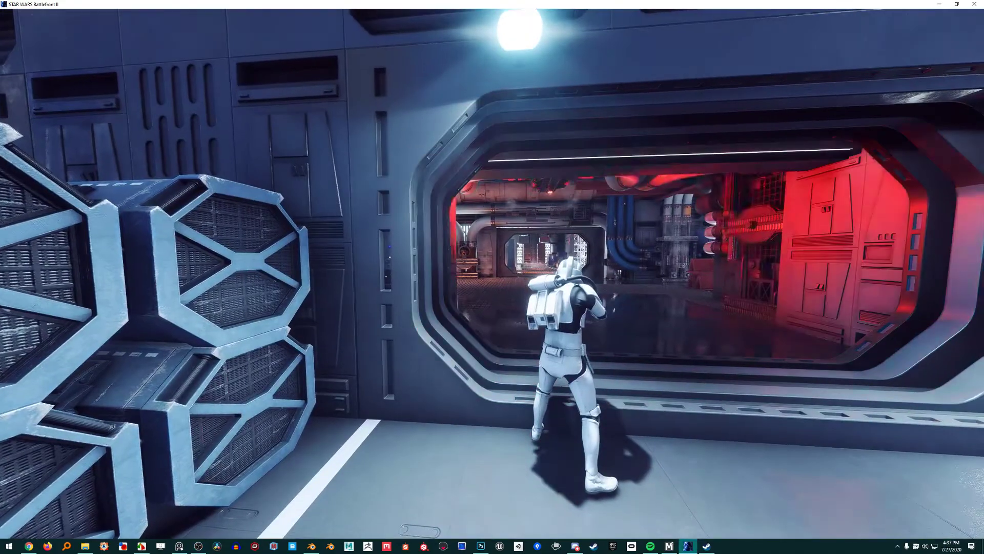
Walk the trooper through the octagonal opening and examine its frame and the red-lit pipe room with the floor grating
key(w)
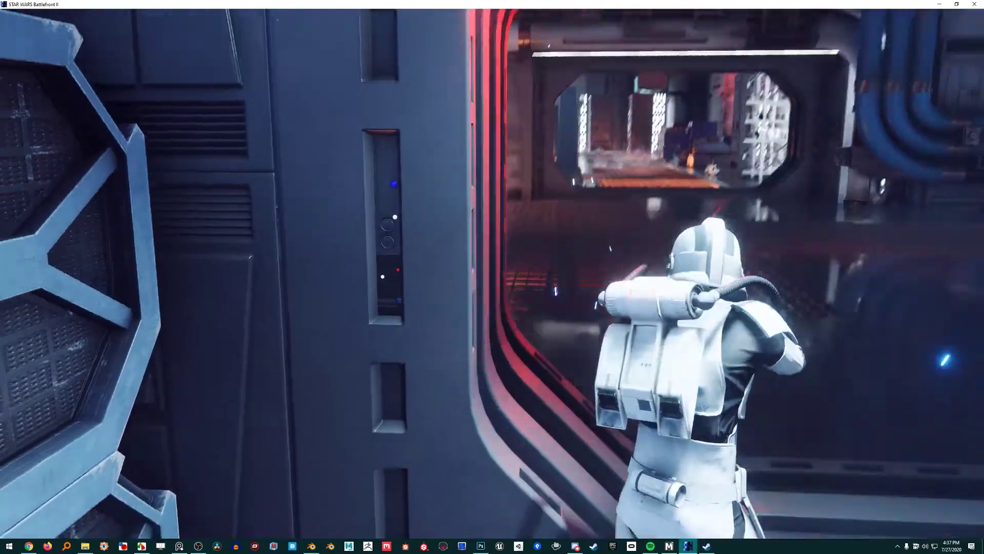
key(d)
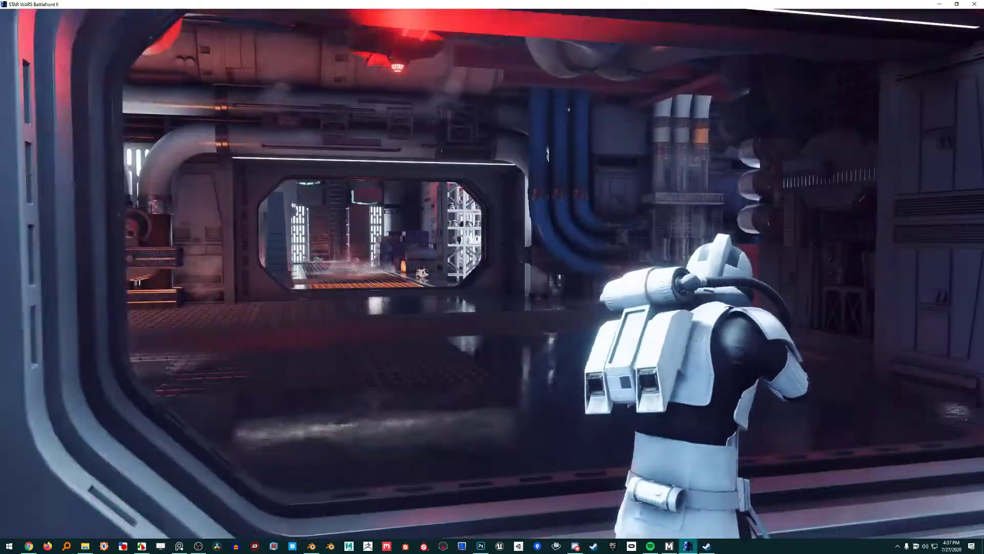
key(w)
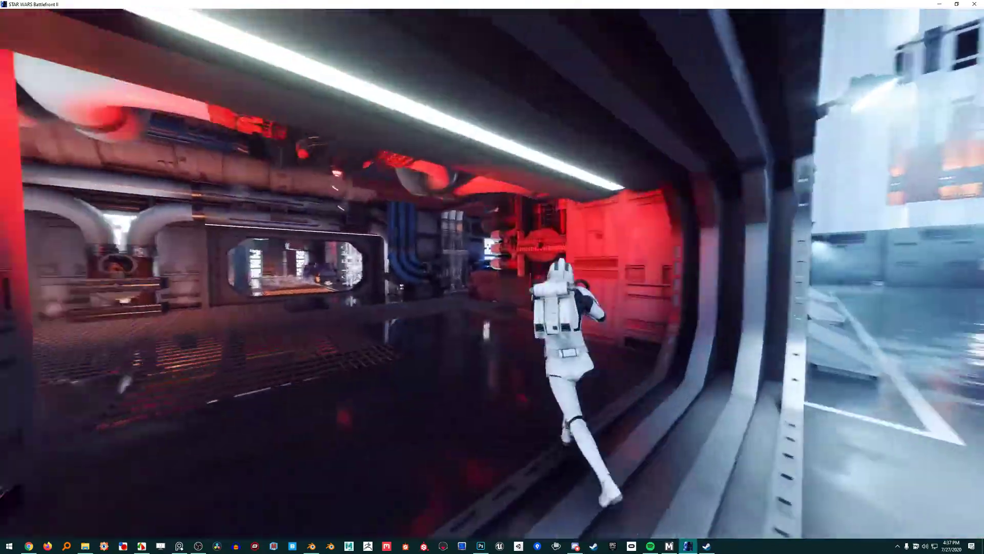
key(w)
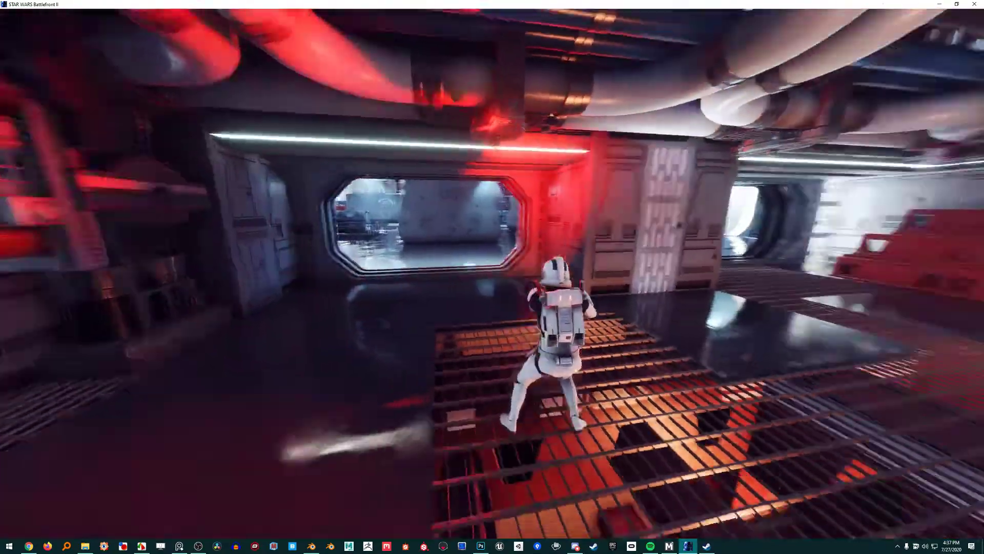
key(w)
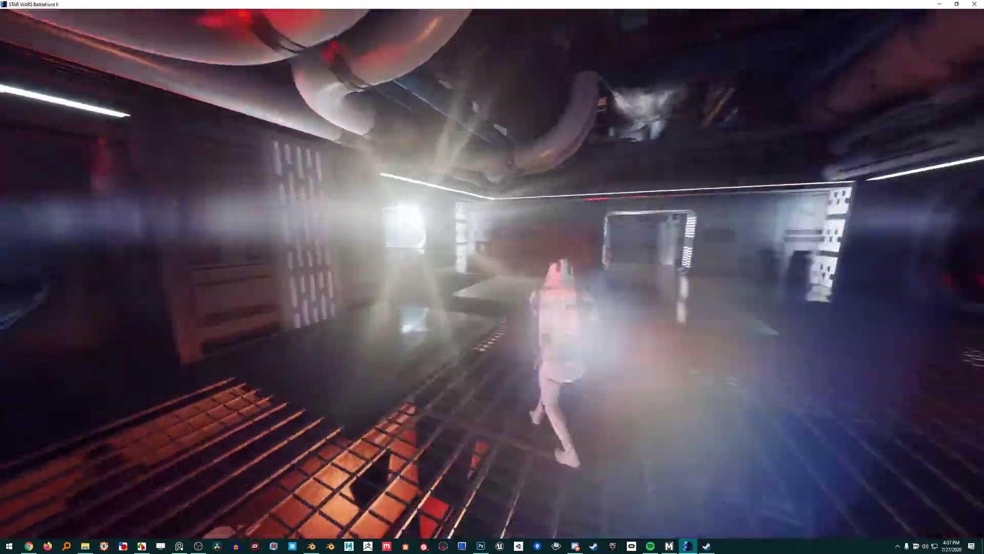
key(w)
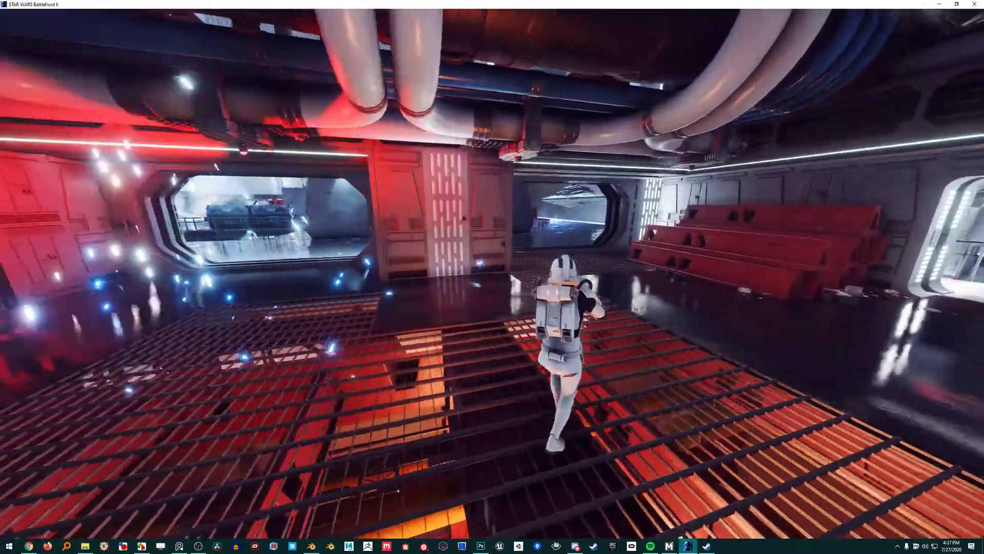
Pause the game and inspect the close-up of the curved opening's frame on the reference image board
key(Escape)
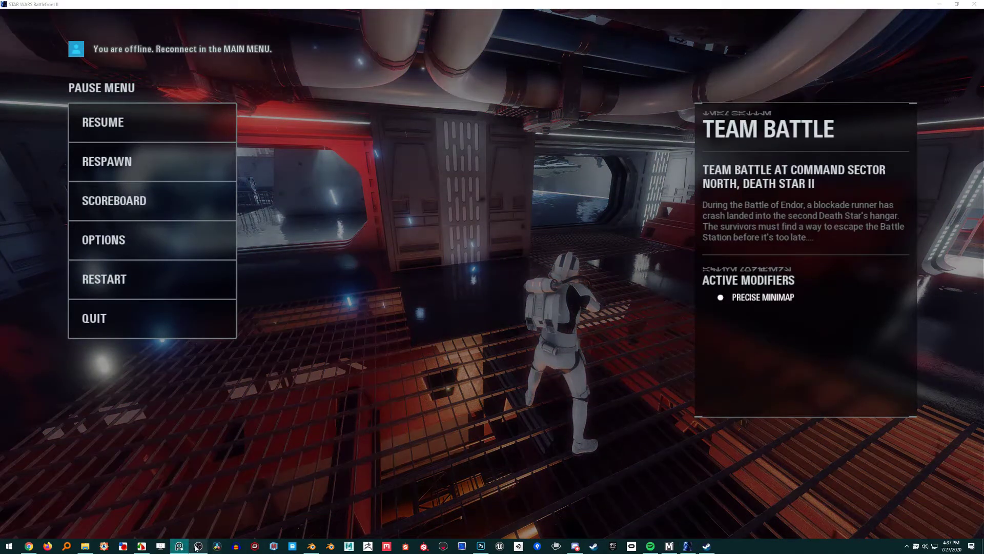
right_drag(533, 314, 592, 285)
scroll(596, 259, down, 8)
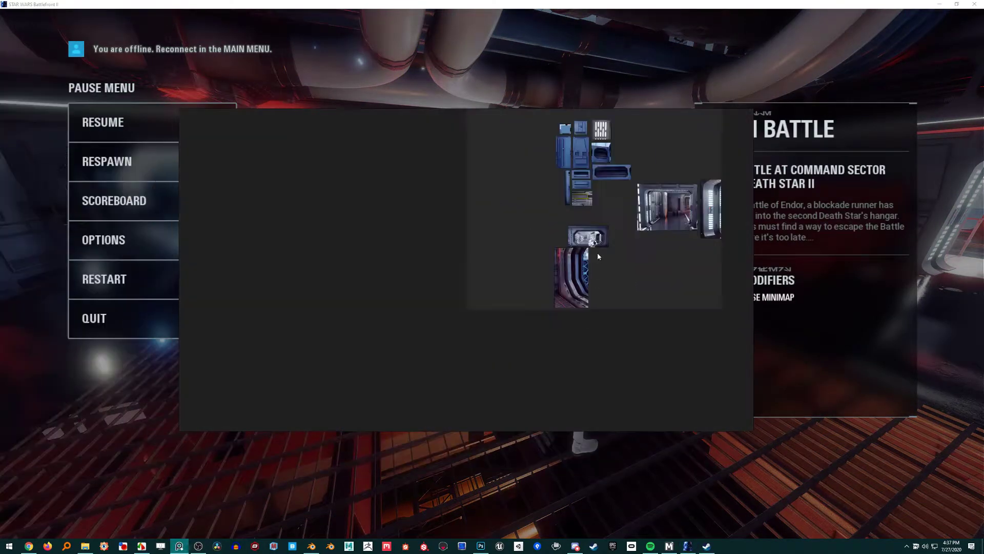
middle_drag(598, 252, 477, 338)
scroll(474, 328, up, 4)
middle_drag(459, 188, 458, 236)
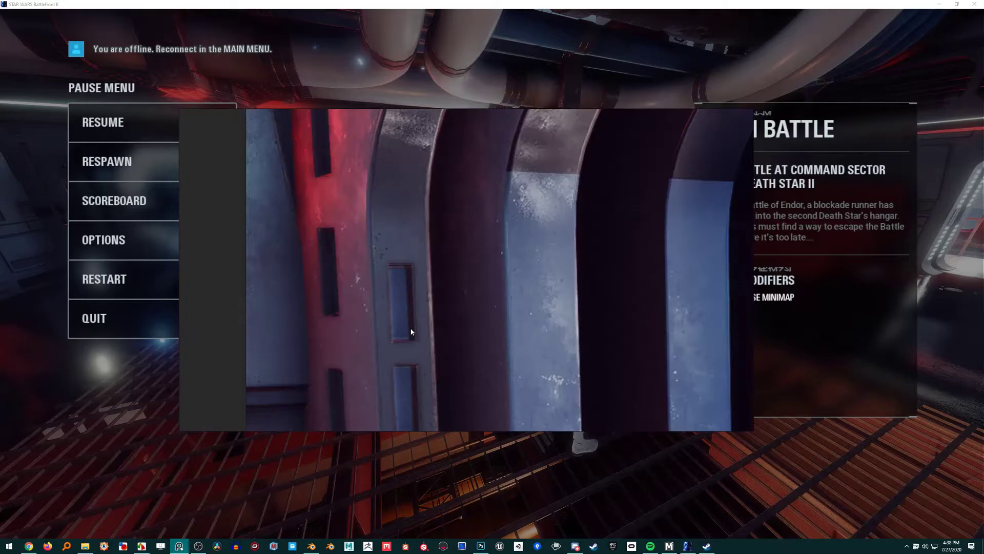
Resume the game and examine the octagonal frame's curved ribs and the recessed wall slots beside it up close
click(103, 122)
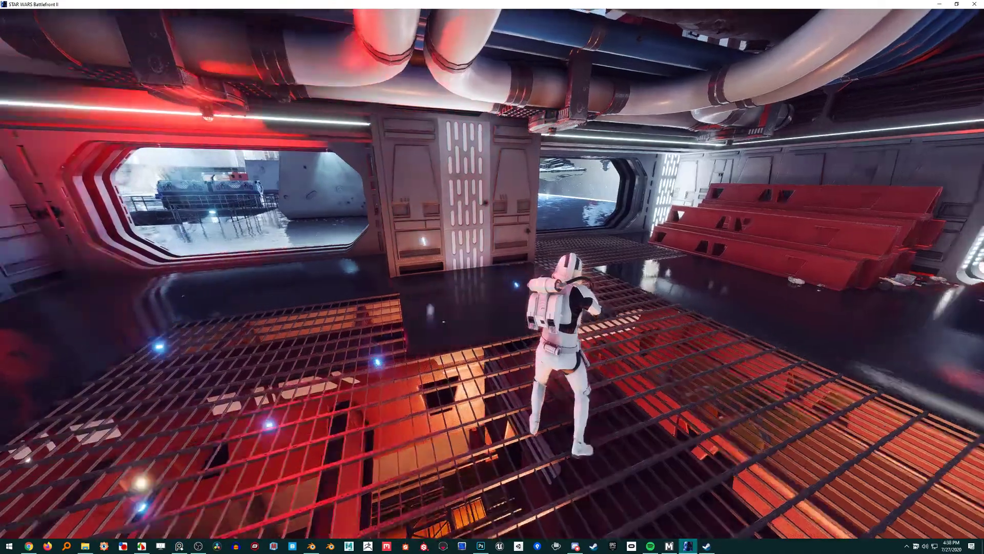
key(w)
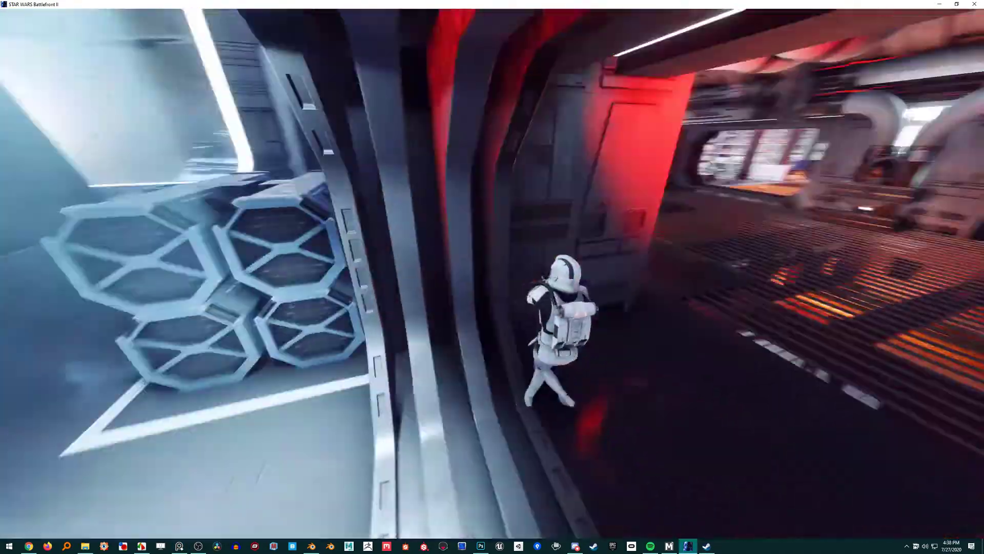
key(w)
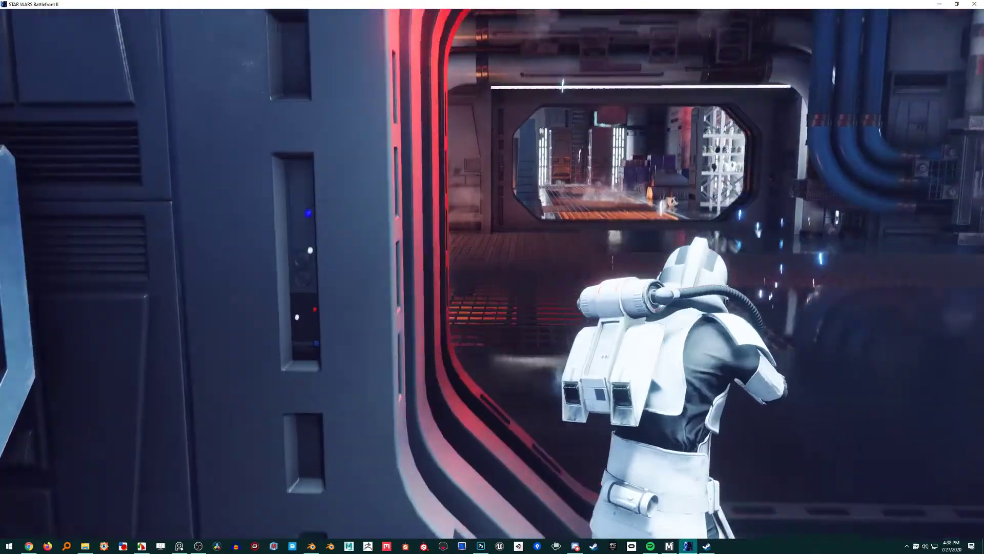
key(w)
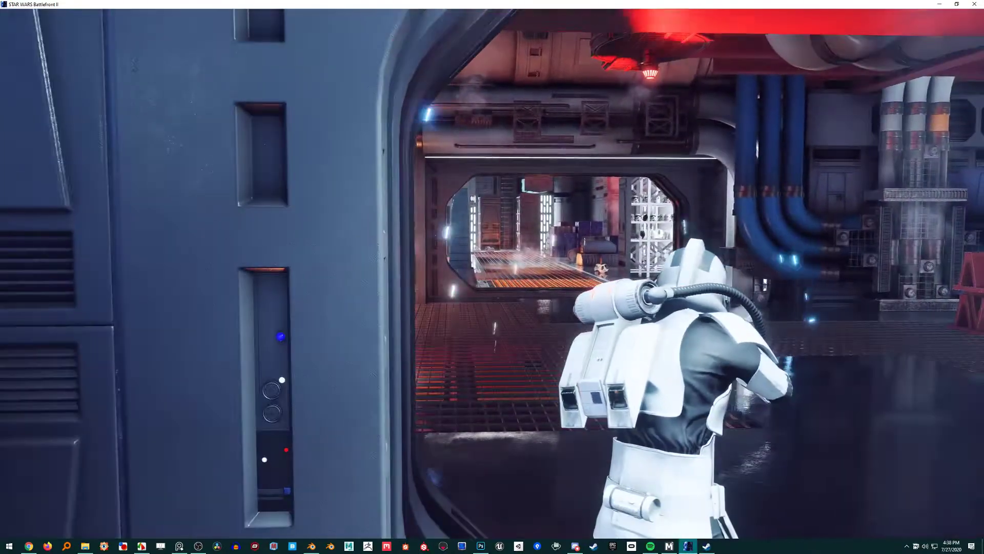
key(w)
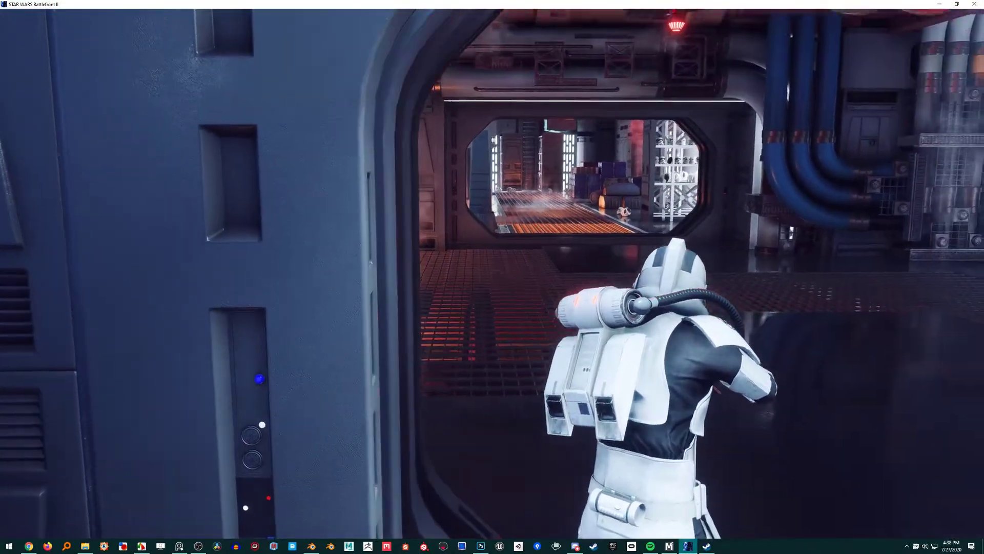
key(w)
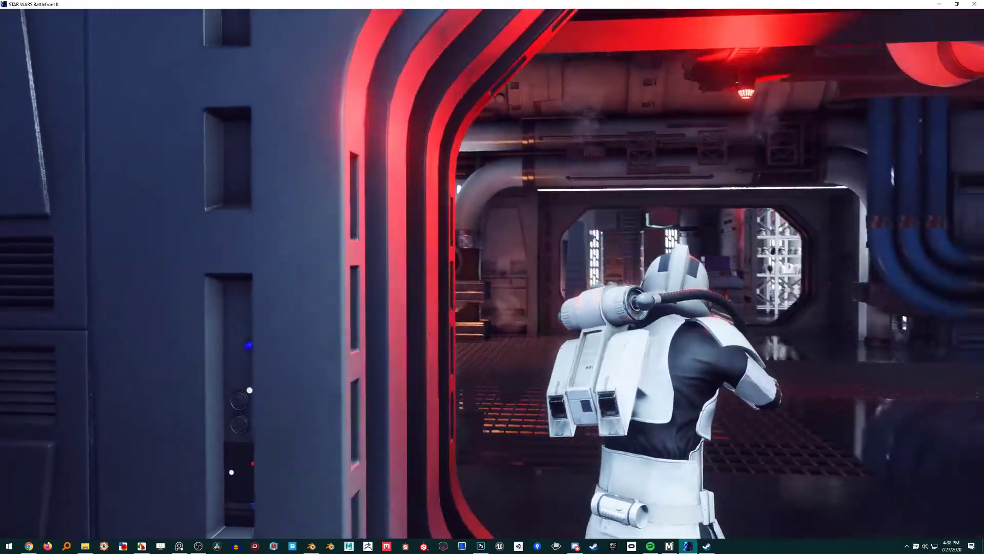
key(w)
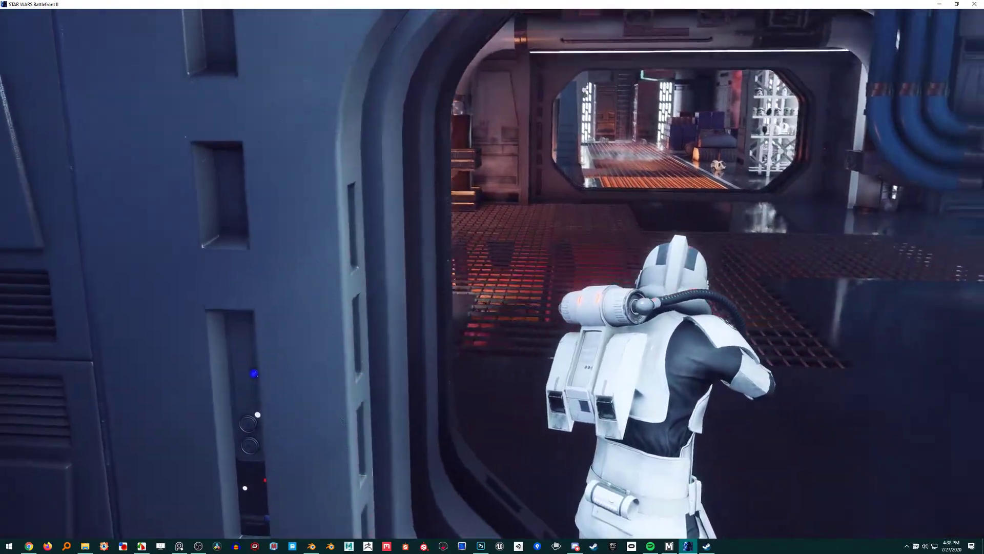
key(w)
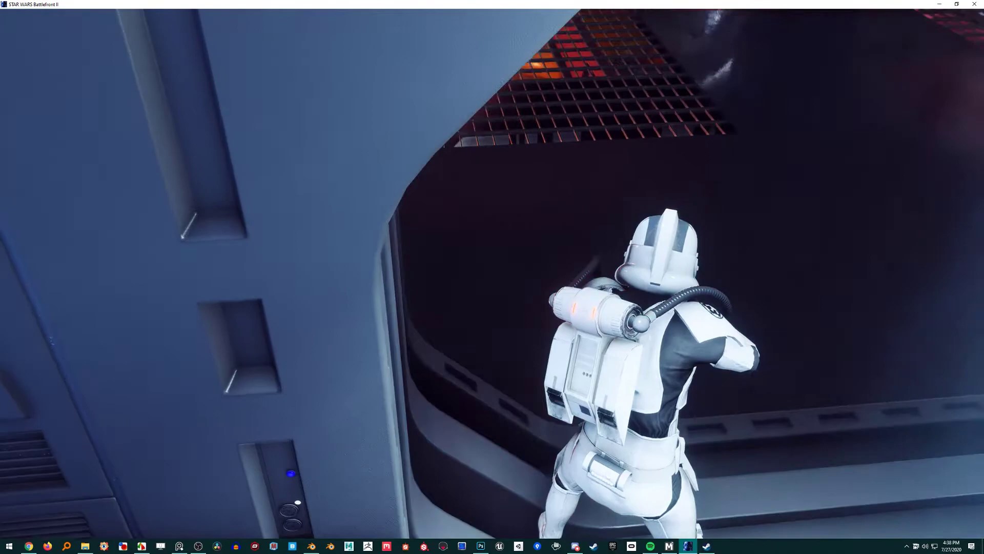
key(a)
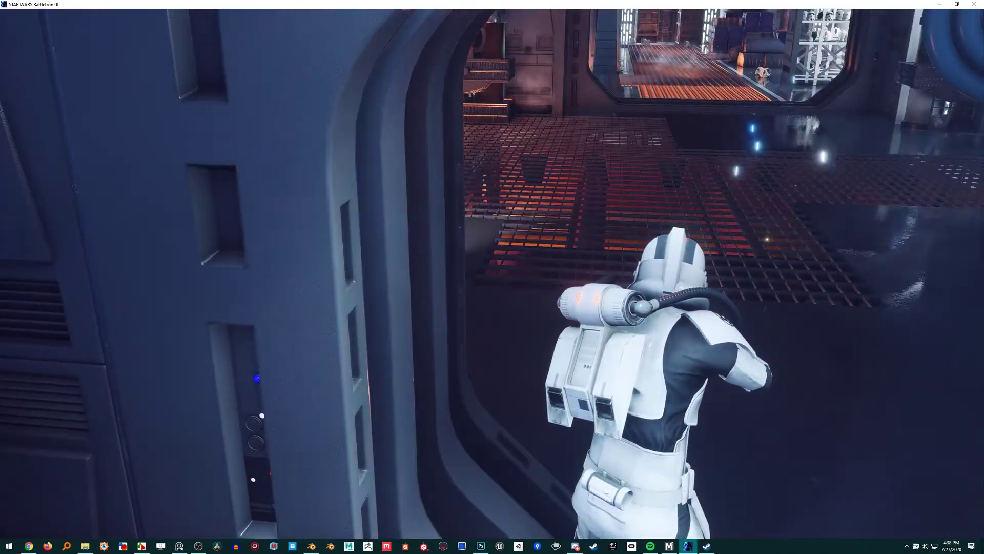
Set the graphics quality to Custom, turn ambient occlusion off in the video options and return to the game
key(Escape)
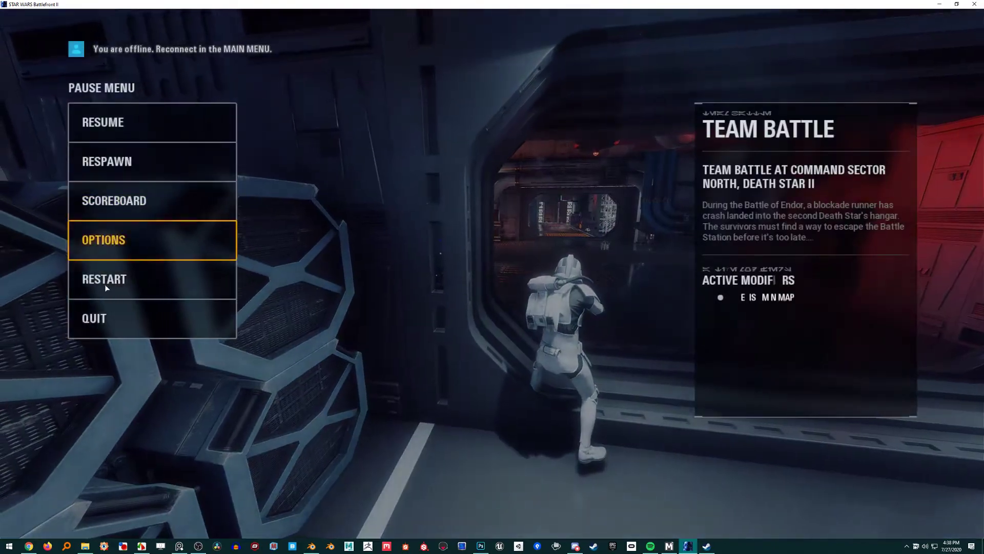
click(121, 249)
click(242, 340)
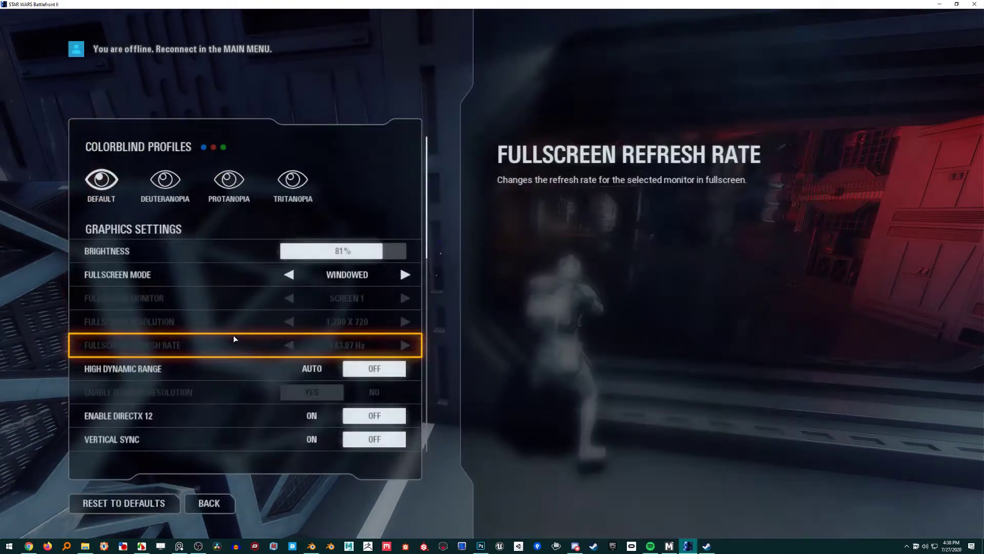
scroll(239, 361, down, 8)
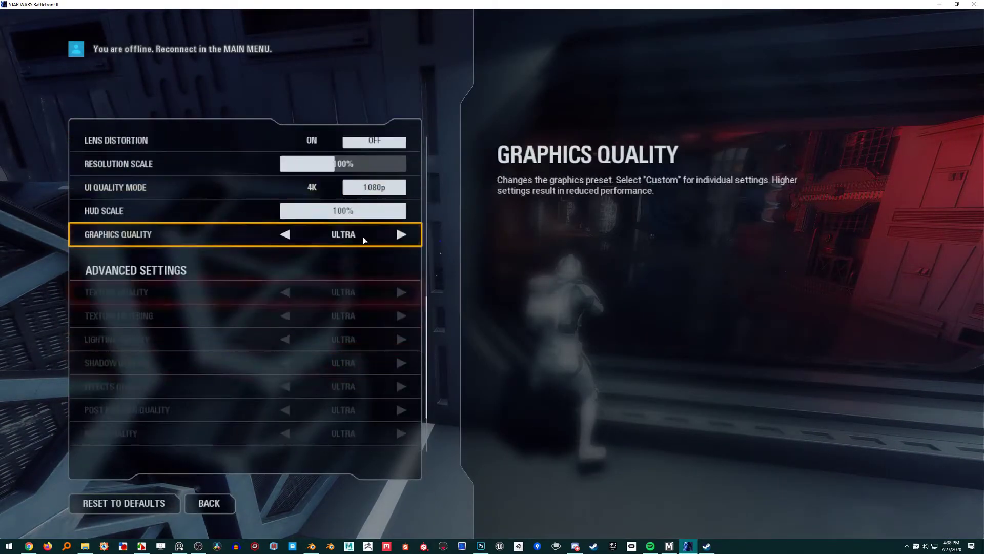
scroll(283, 340, down, 4)
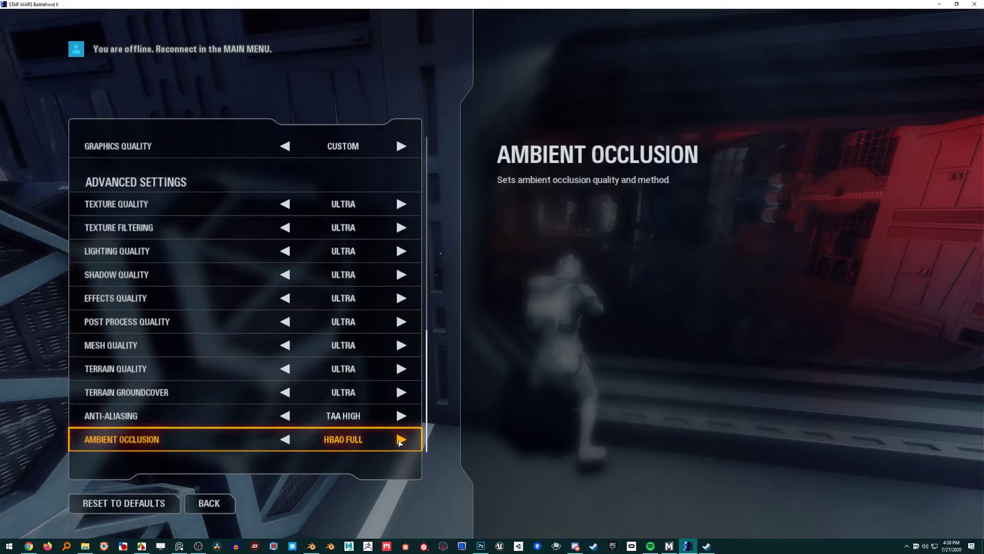
click(205, 505)
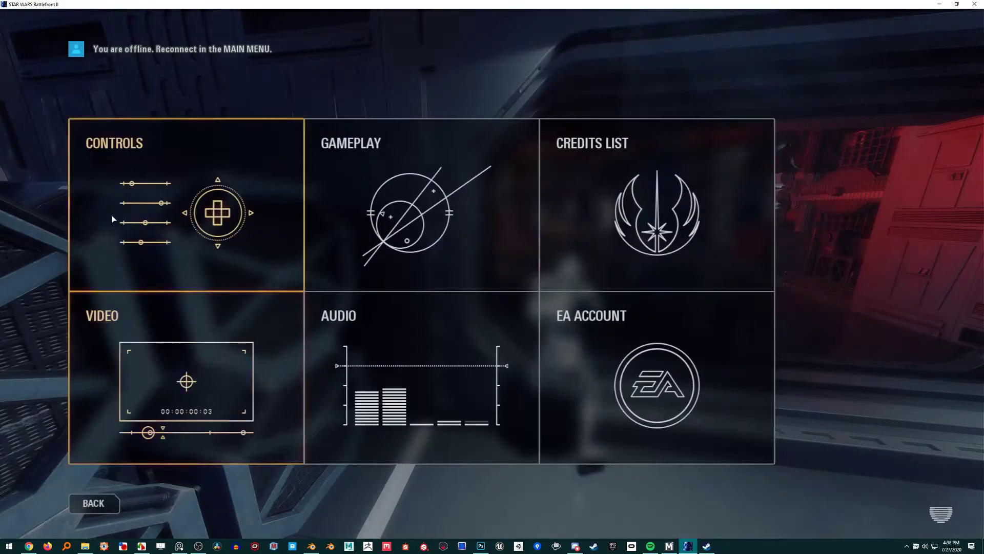
key(Escape)
key(Escape)
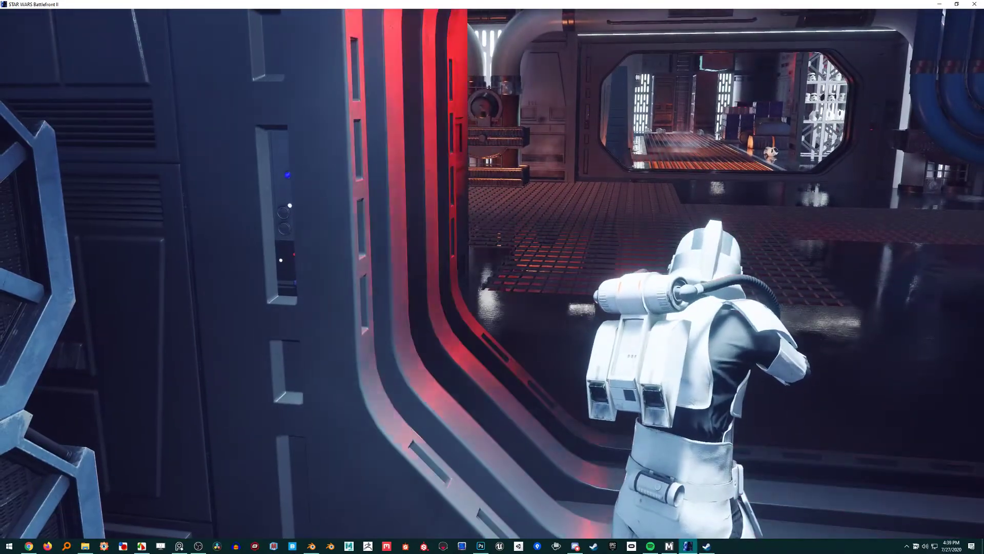
Set ambient occlusion to HBAO Full in the video options and return to the game
key(Escape)
click(152, 237)
click(165, 321)
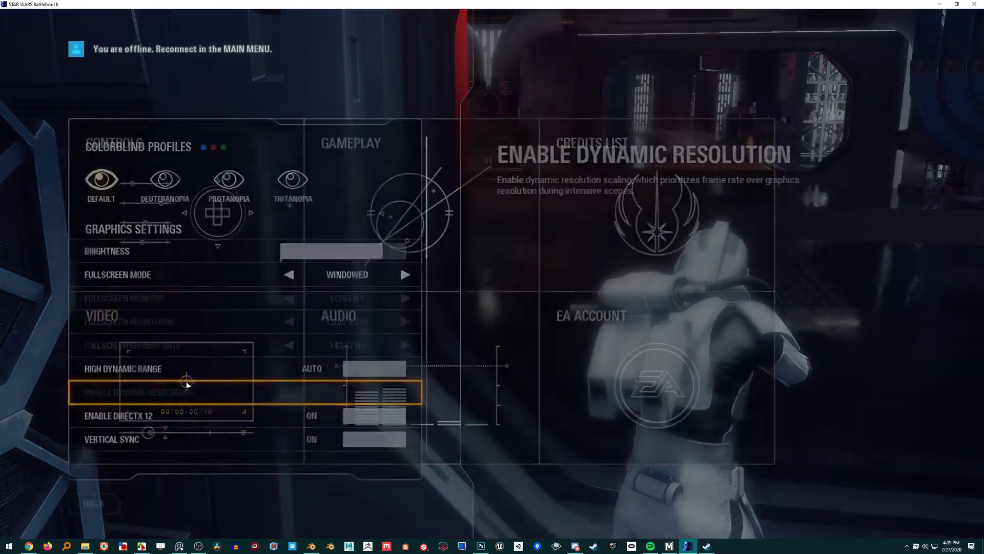
scroll(224, 402, down, 10)
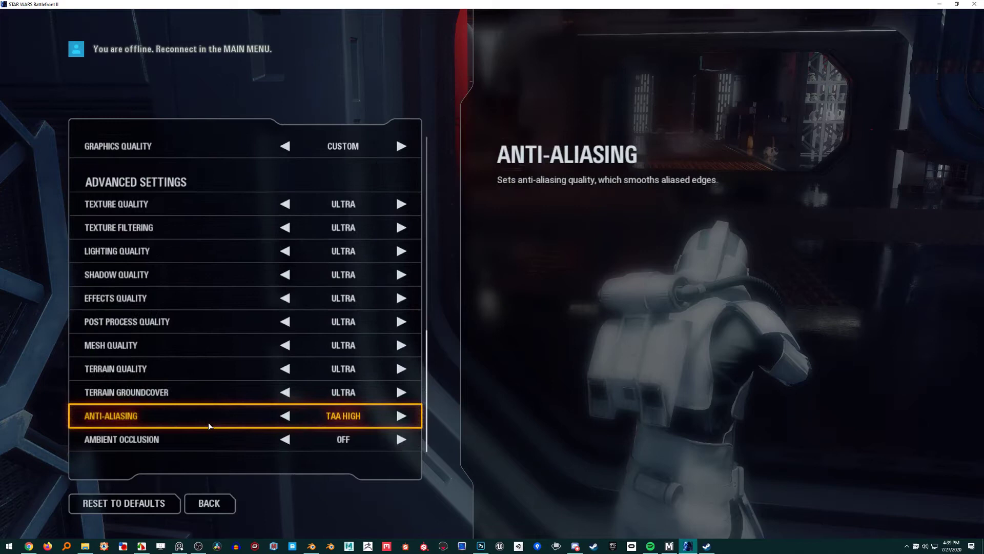
click(401, 439)
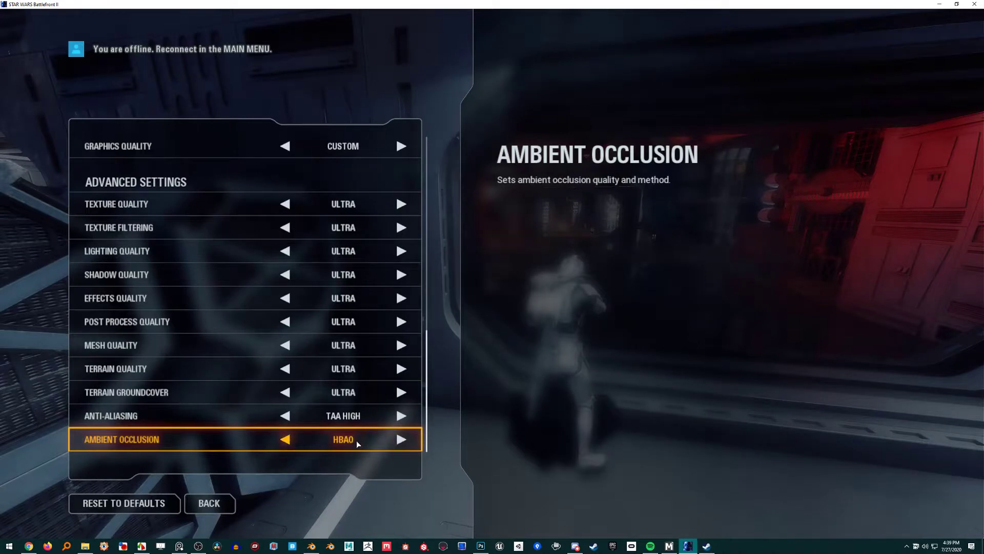
click(284, 444)
click(402, 441)
key(Escape)
key(Escape)
key(Escape)
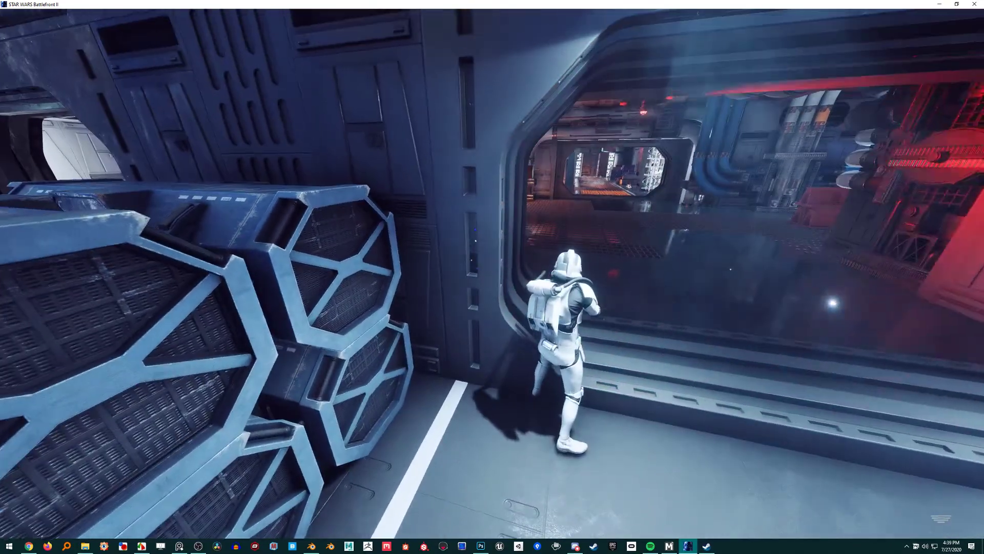
Lower the ambient occlusion setting from HBAO Full in the video options and resume the game to compare the shading
key(Escape)
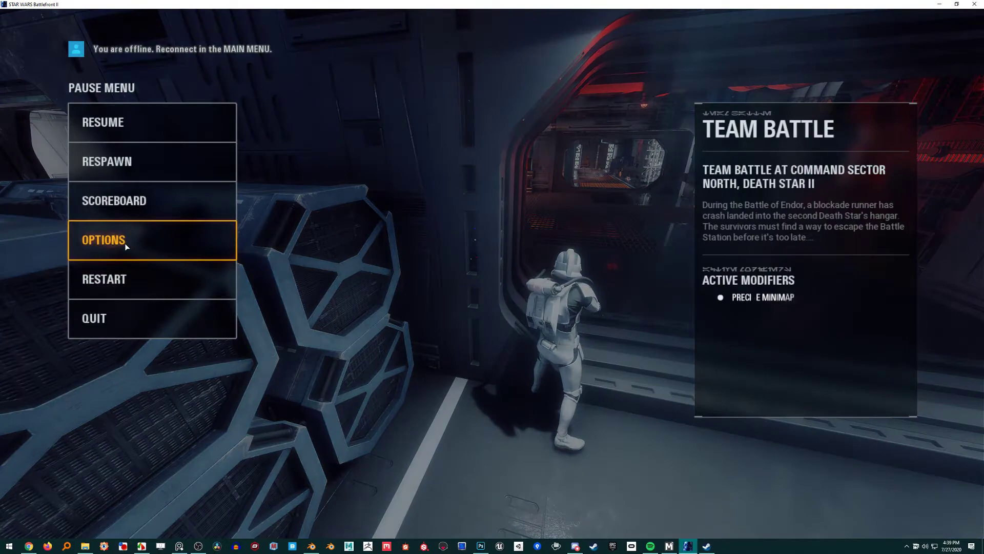
click(125, 243)
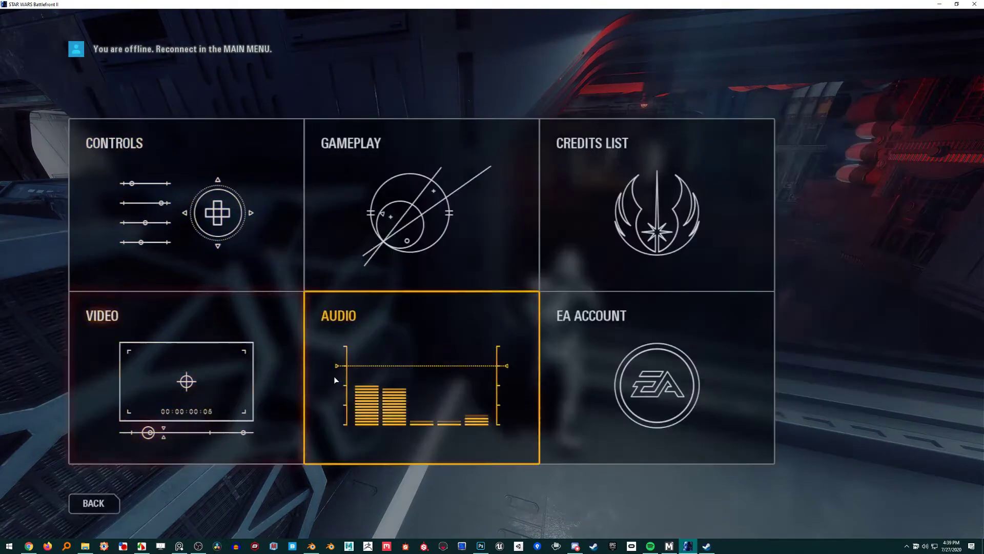
click(198, 375)
scroll(329, 396, down, 10)
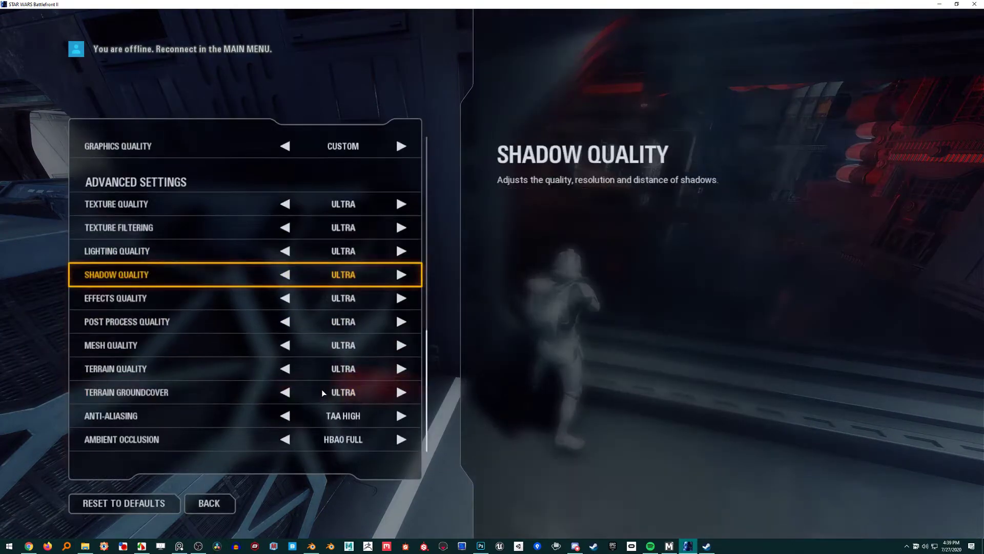
click(290, 444)
key(Escape)
key(Escape)
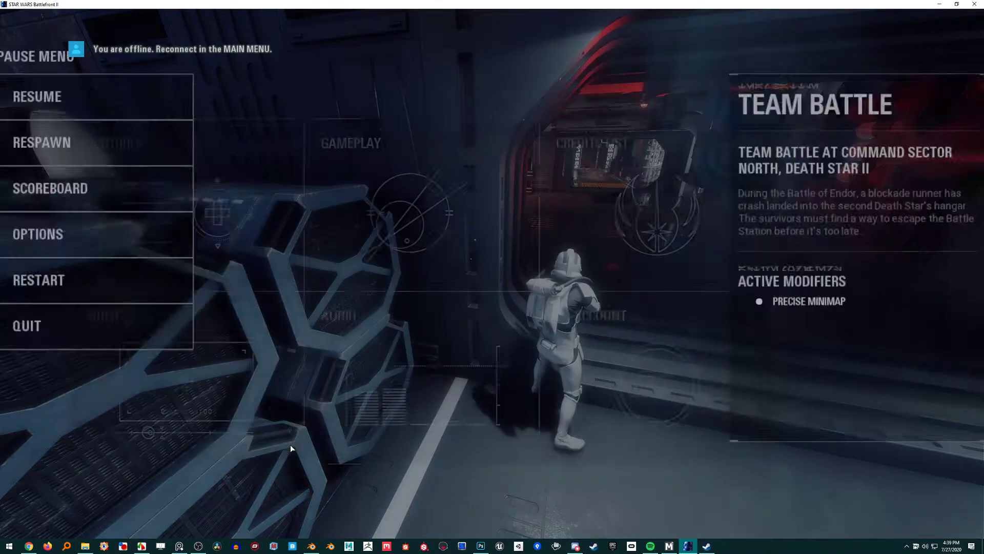
key(Escape)
key(w)
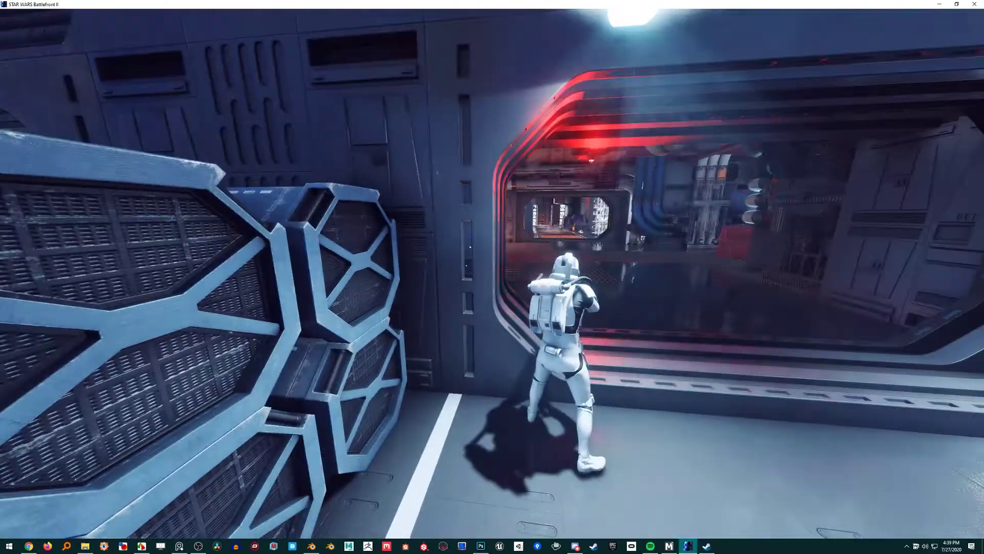
Set ambient occlusion to Advanced AO in the video options and return to the game
key(Escape)
click(147, 219)
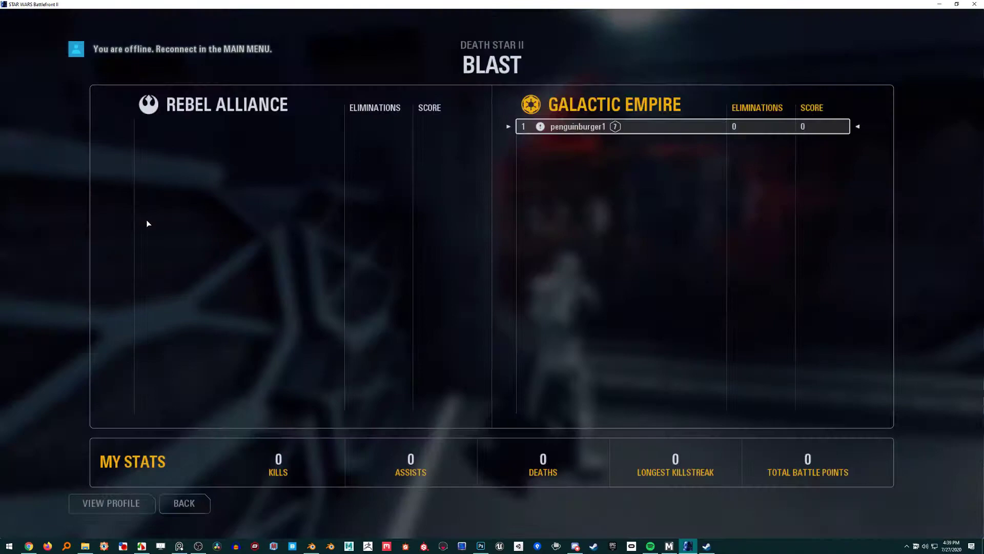
key(Escape)
click(149, 238)
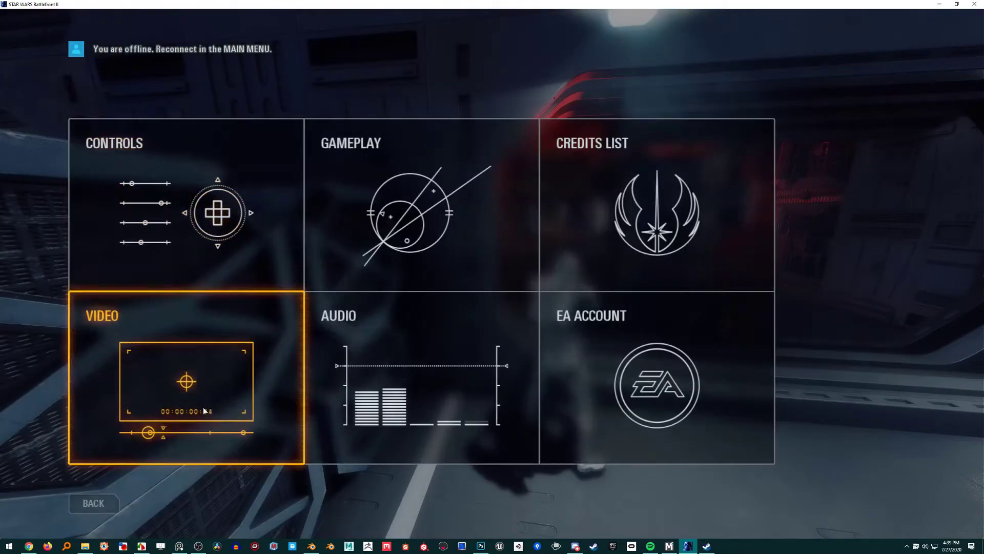
click(202, 374)
scroll(254, 399, down, 5)
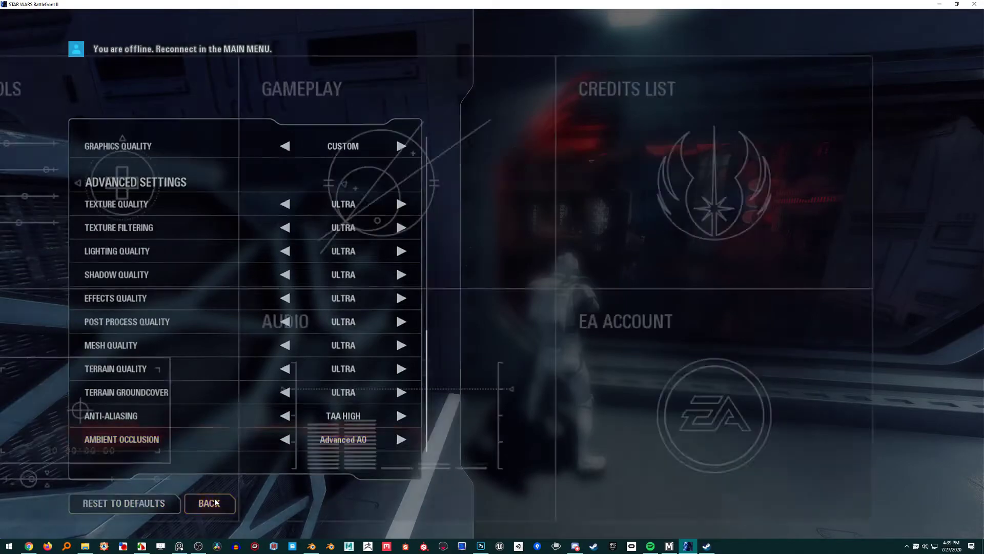
key(Escape)
key(Escape)
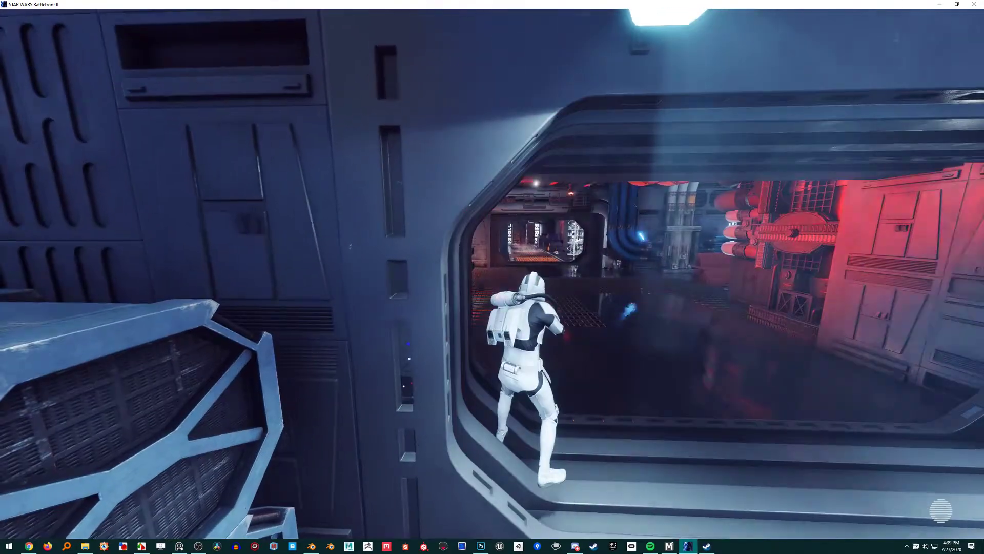
Check the ambient occlusion setting in the video options again and resume the game
key(Escape)
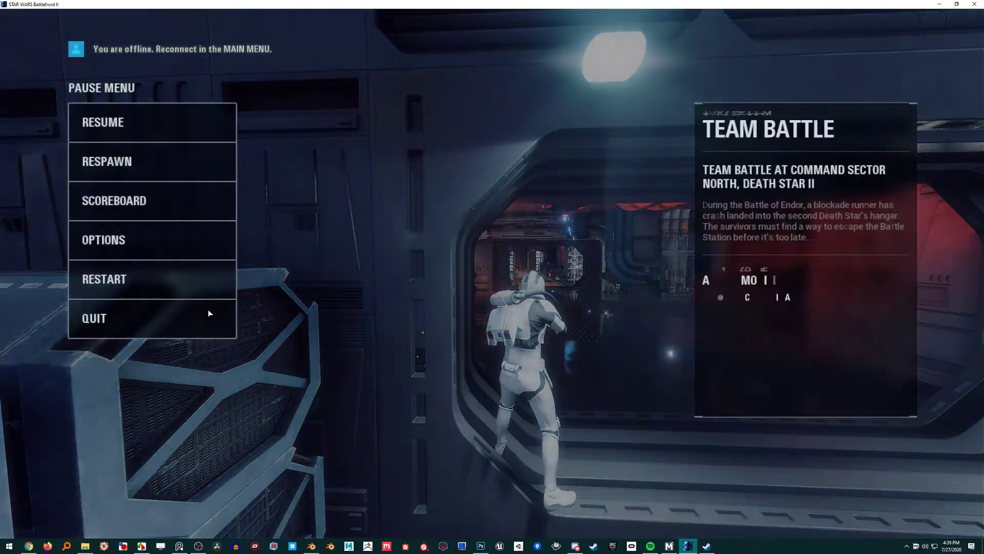
click(156, 247)
click(233, 380)
scroll(222, 401, down, 5)
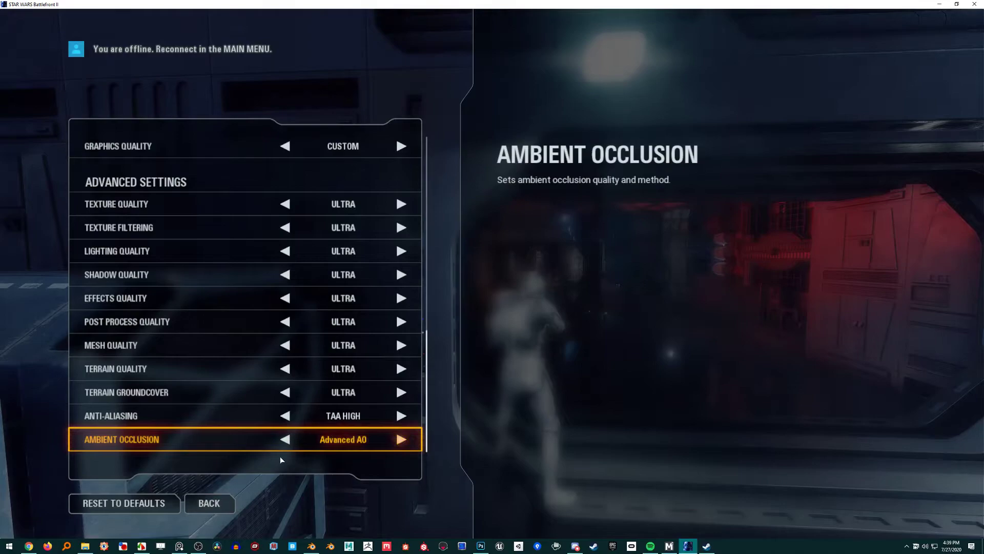
click(218, 504)
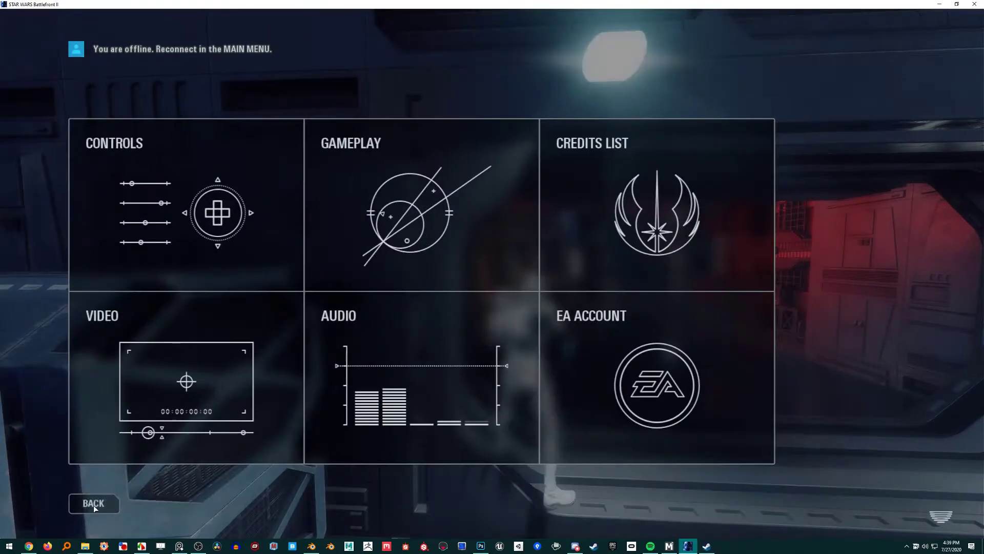
click(89, 505)
key(Escape)
Walk along the hangar to the stacked blue crates and examine their panels, clasps and hexagonal end frames
key(w)
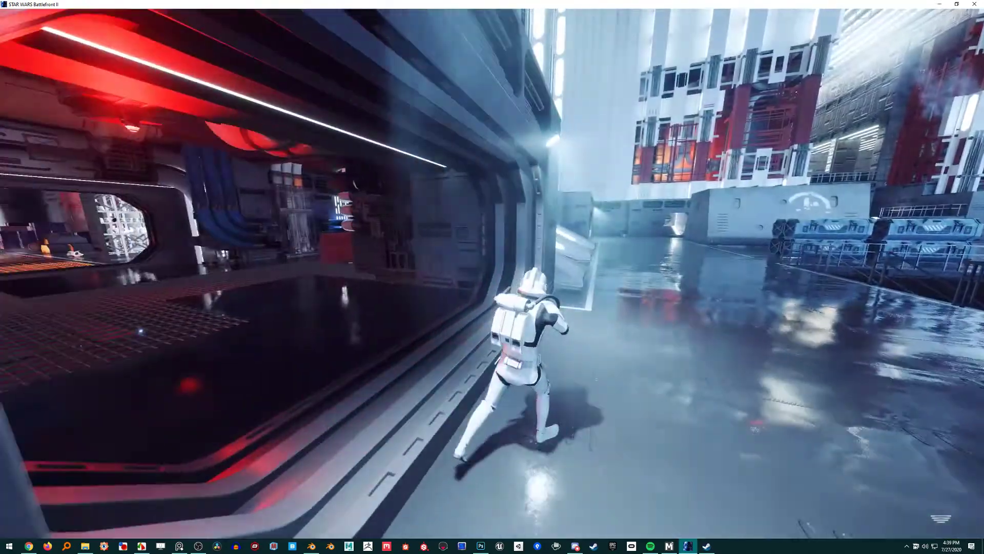
key(w)
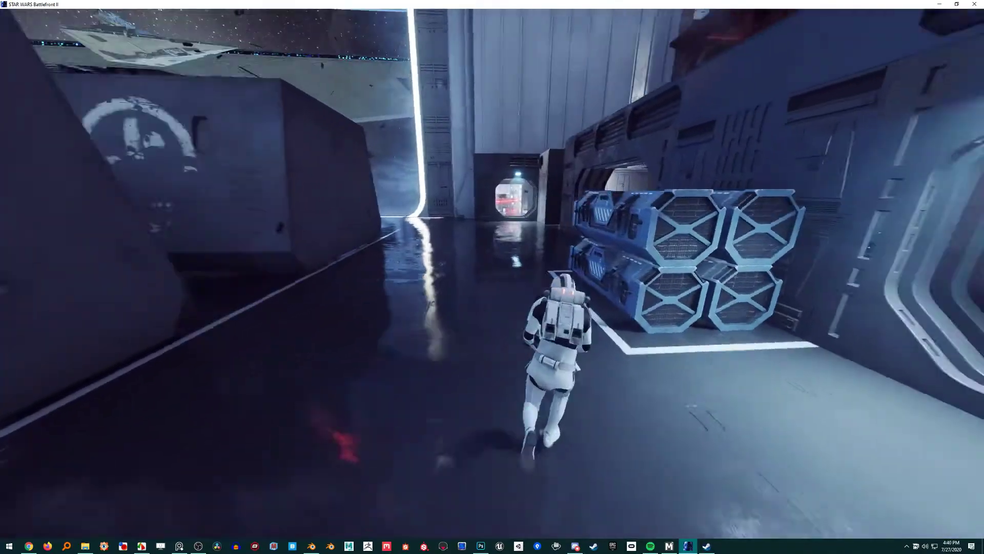
key(w)
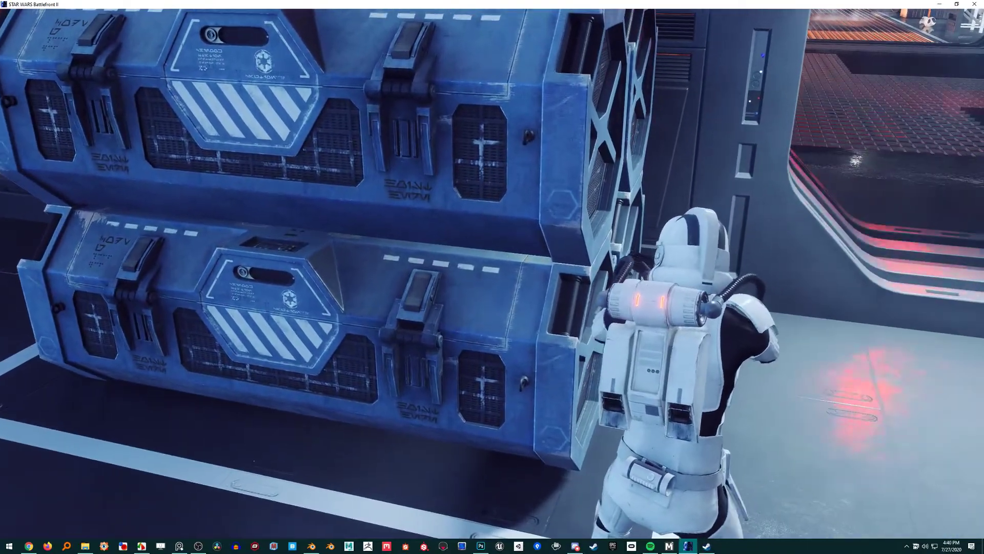
key(d)
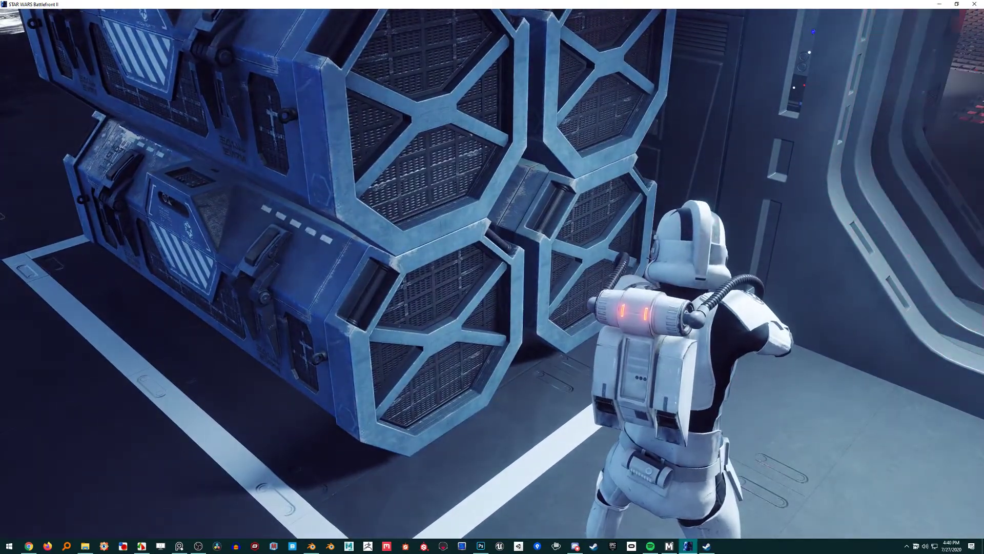
key(d)
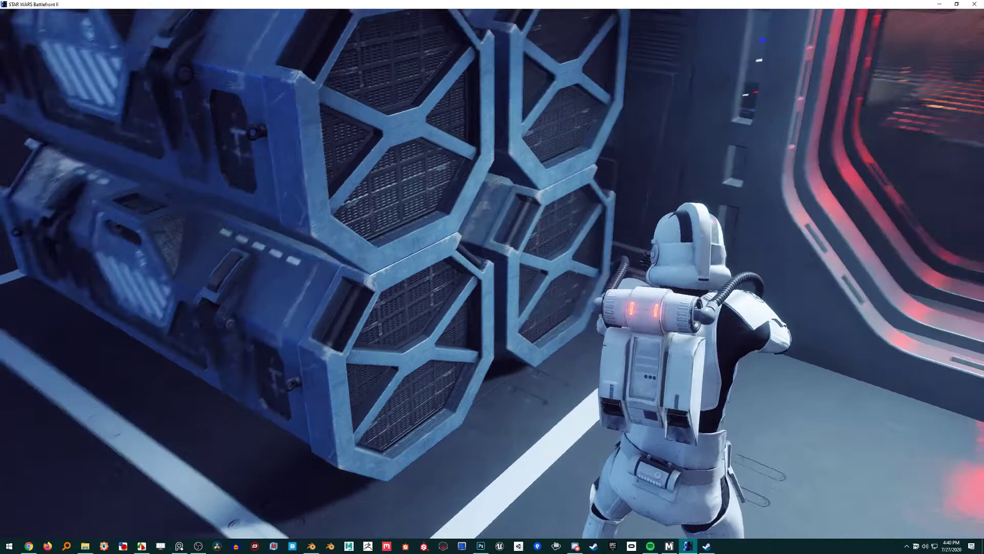
Examine the recessed wall slots and the curved ribs of the doorway frame beside the crates from several angles
key(w)
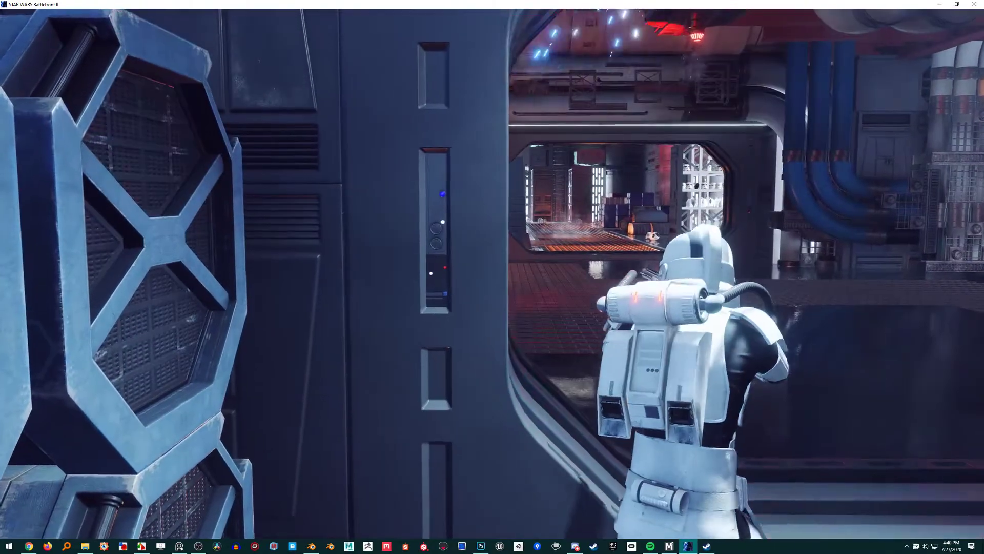
key(d)
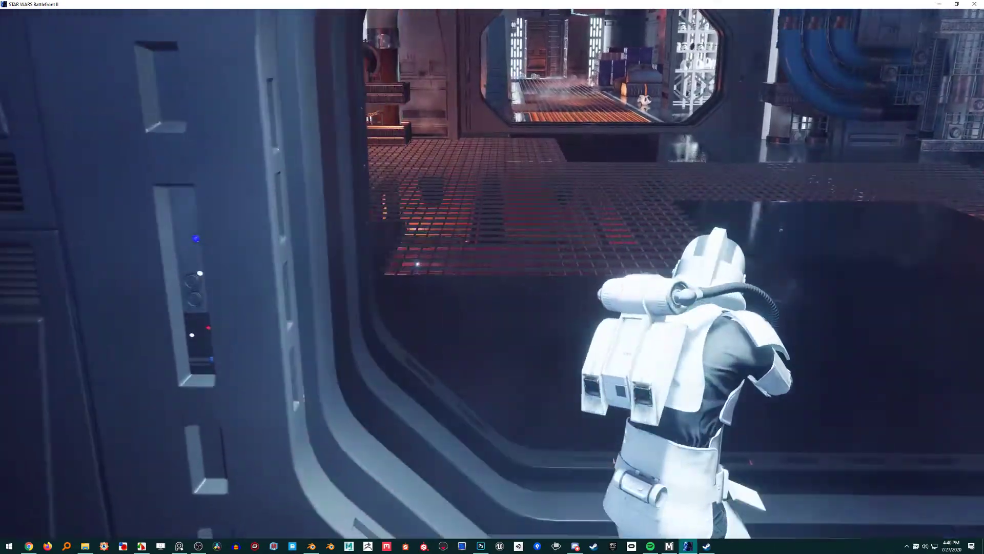
key(a)
key(w)
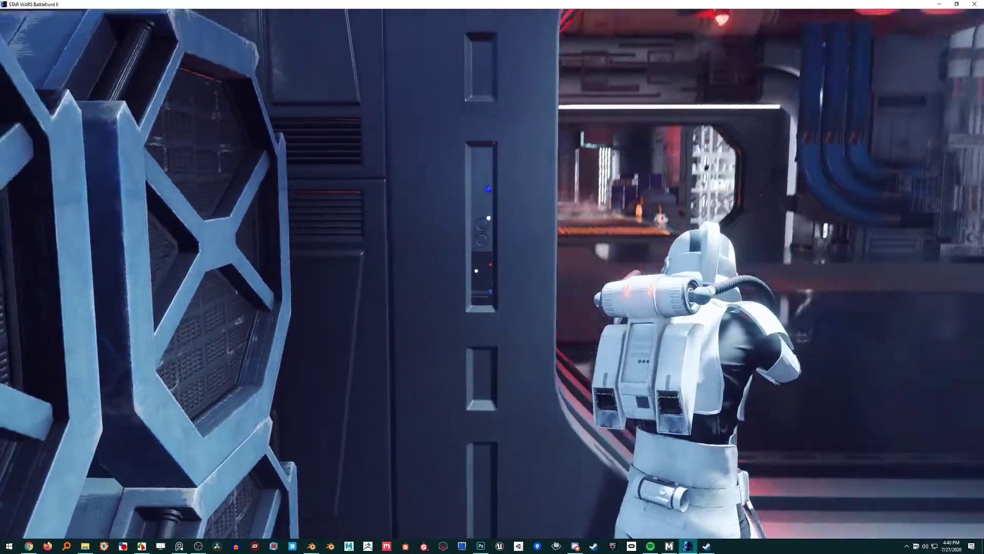
key(w)
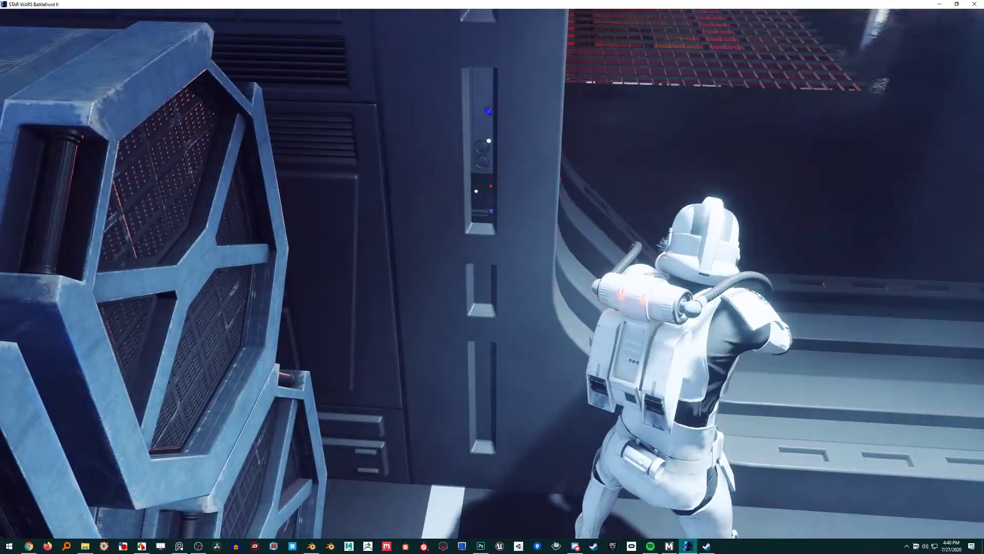
key(w)
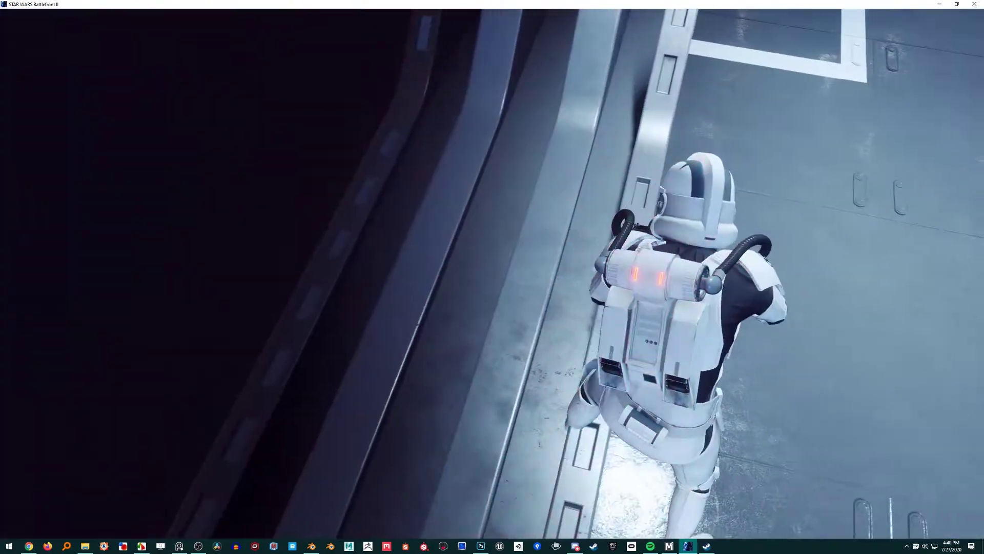
key(d)
key(w)
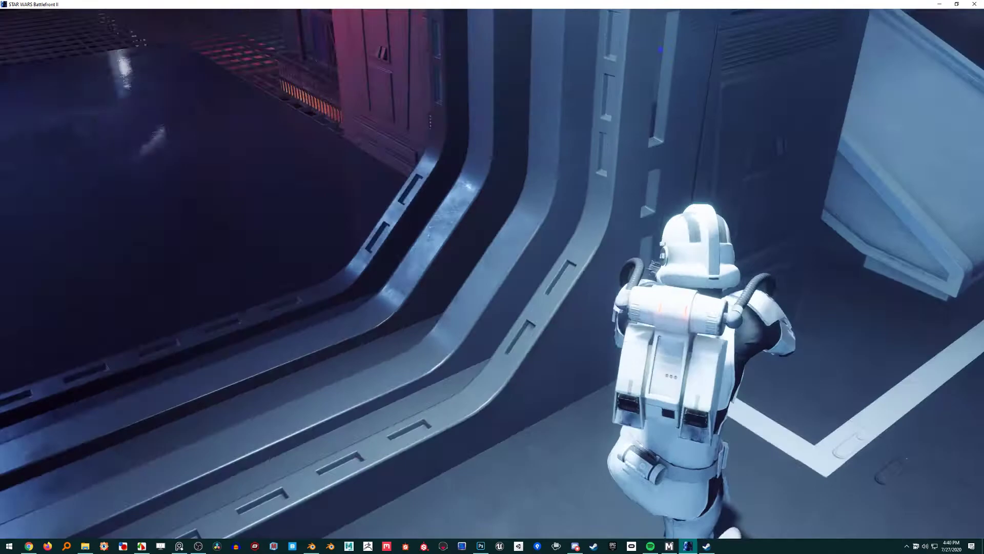
Pause the game, switch to Blender and centre the view on the plane modelled as a recessed slot
key(Escape)
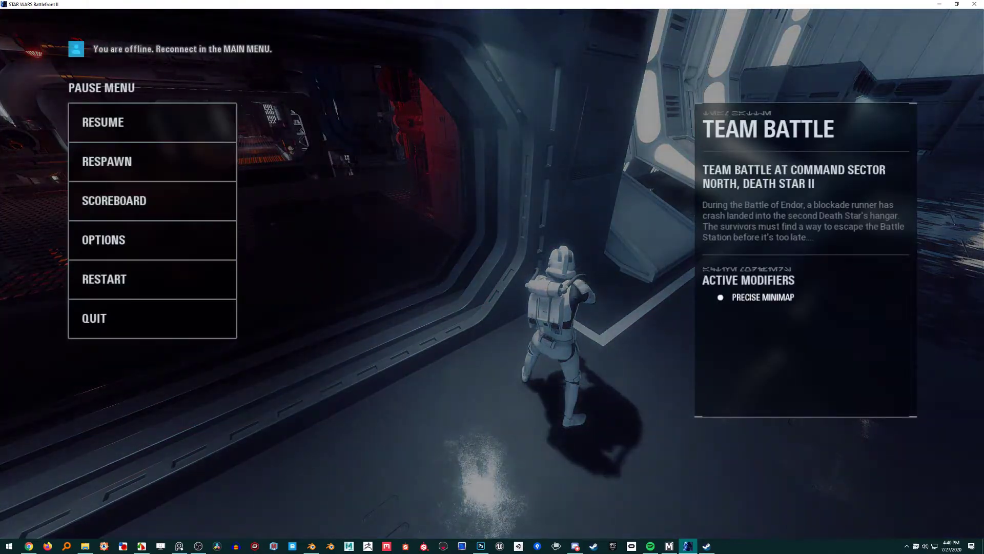
key(alt+Tab)
middle_drag(513, 167, 429, 129)
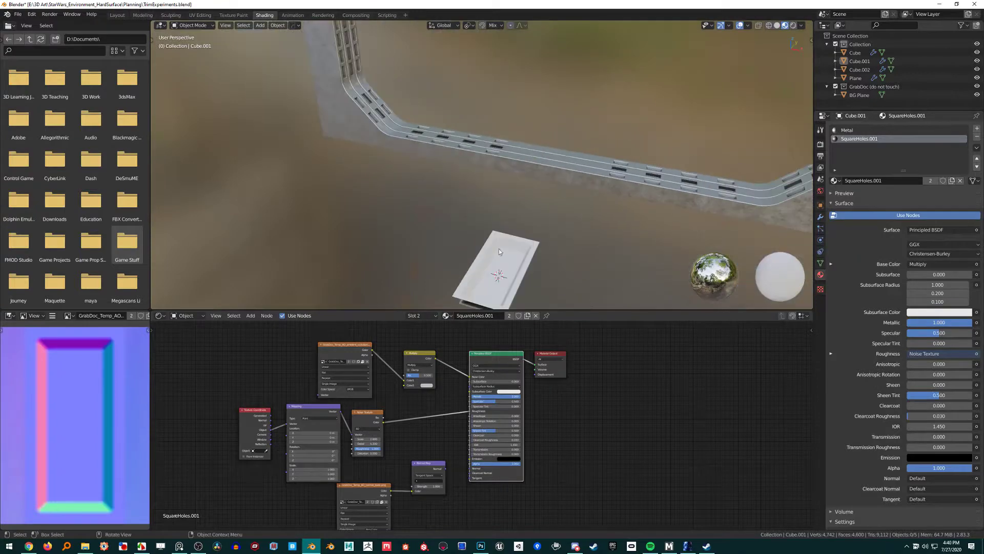
click(500, 280)
key(KP_Decimal)
middle_drag(501, 282, 513, 24)
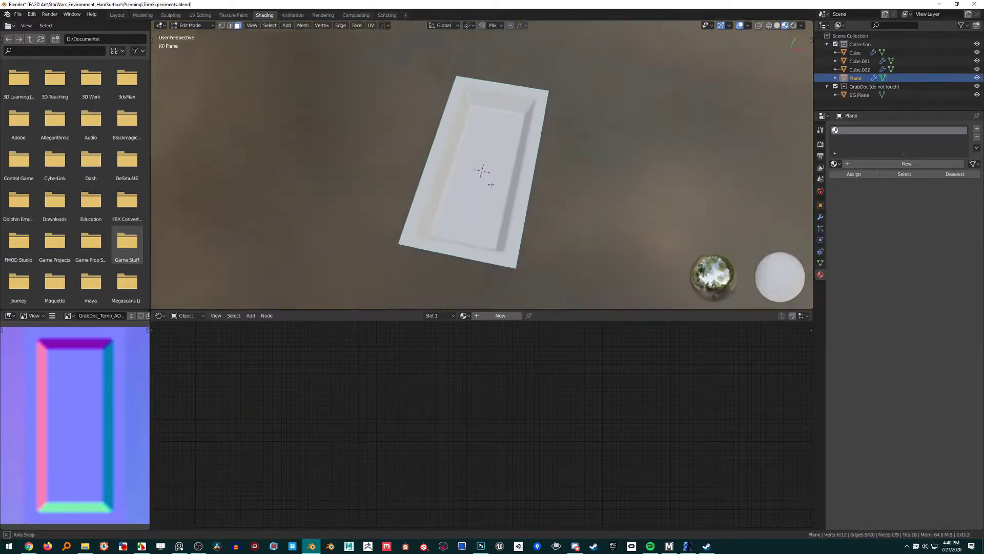
Return to Object Mode and examine the recessed slot plane and the GrabDoc background plane from several angles
key(Tab)
middle_drag(491, 184, 444, 240)
click(523, 199)
scroll(524, 207, up, 2)
scroll(444, 239, down, 1)
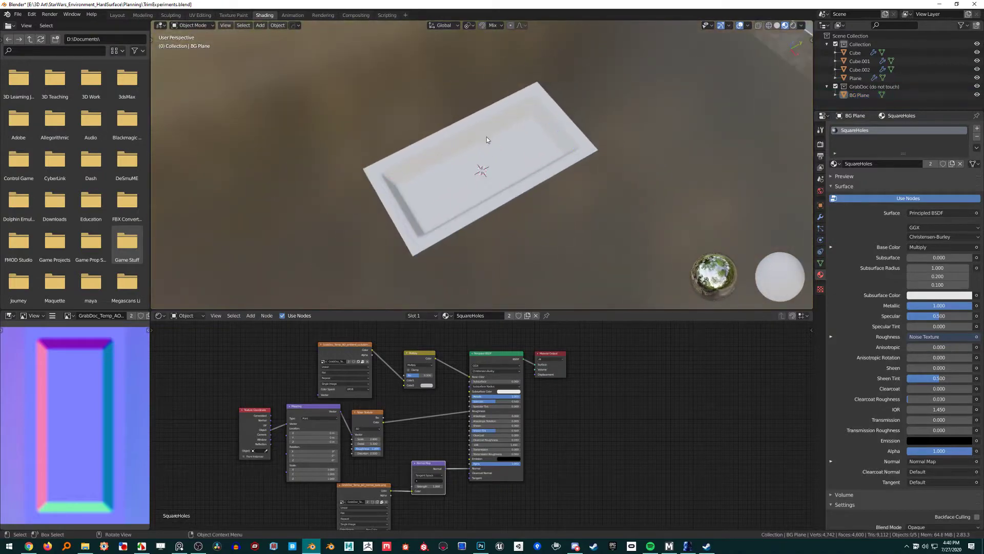
middle_drag(487, 140, 506, 110)
click(468, 216)
middle_drag(468, 216, 477, 213)
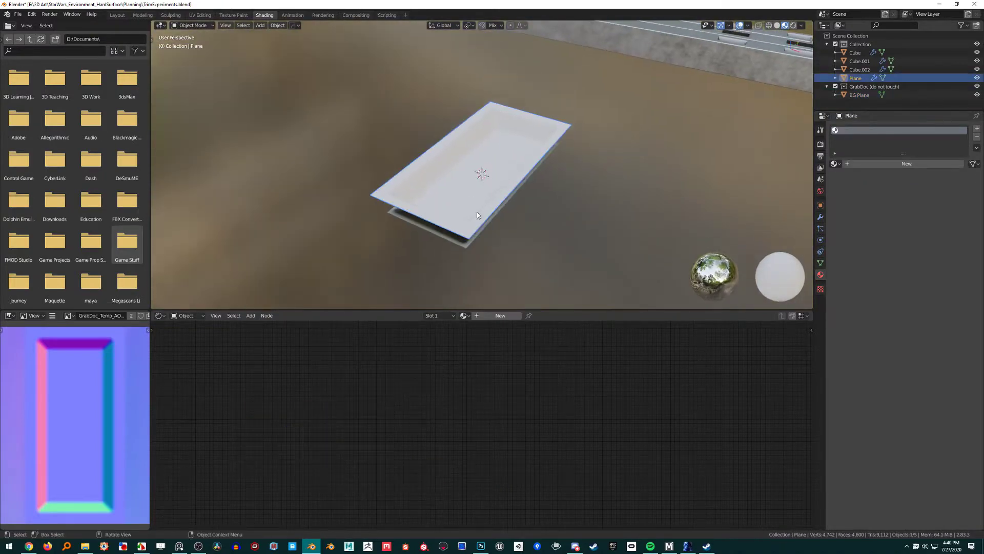
middle_drag(594, 226, 475, 215)
scroll(477, 214, down, 2)
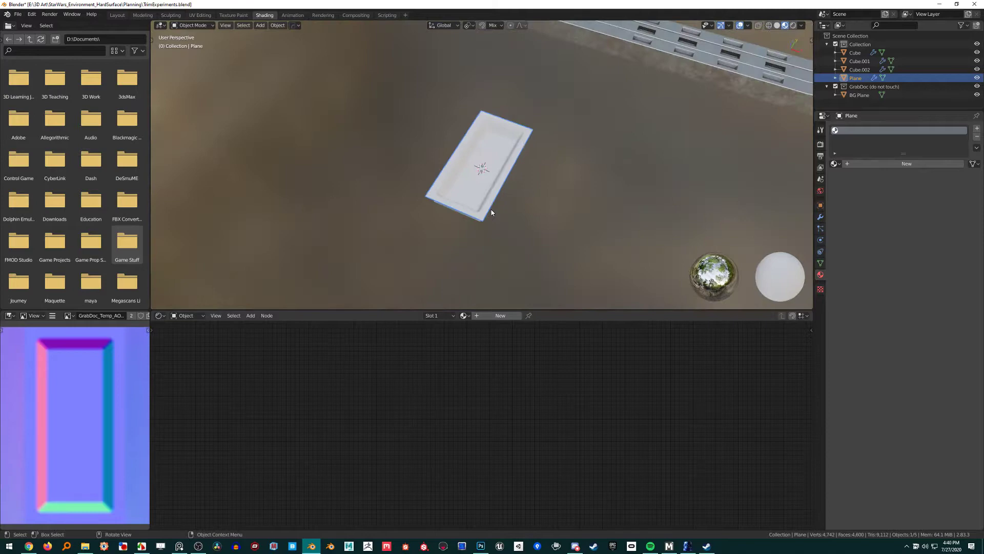
Select the curved trim mesh and examine the shading of its rectangular holes up close from several angles
shift+middle_drag(440, 62, 523, 113)
scroll(506, 138, up, 6)
scroll(505, 133, down, 7)
scroll(500, 153, up, 5)
click(542, 151)
scroll(501, 259, up, 1)
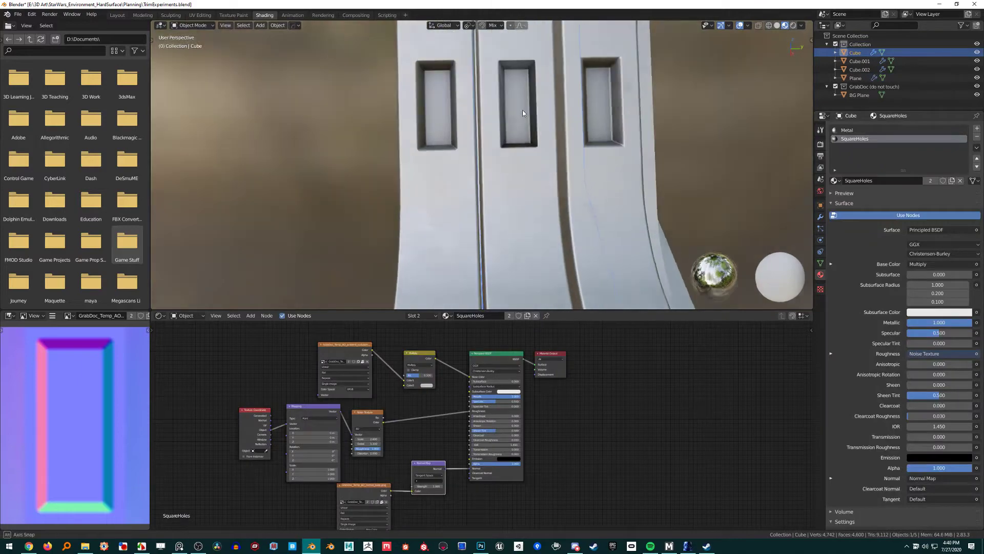
scroll(478, 147, up, 3)
middle_drag(478, 146, 496, 124)
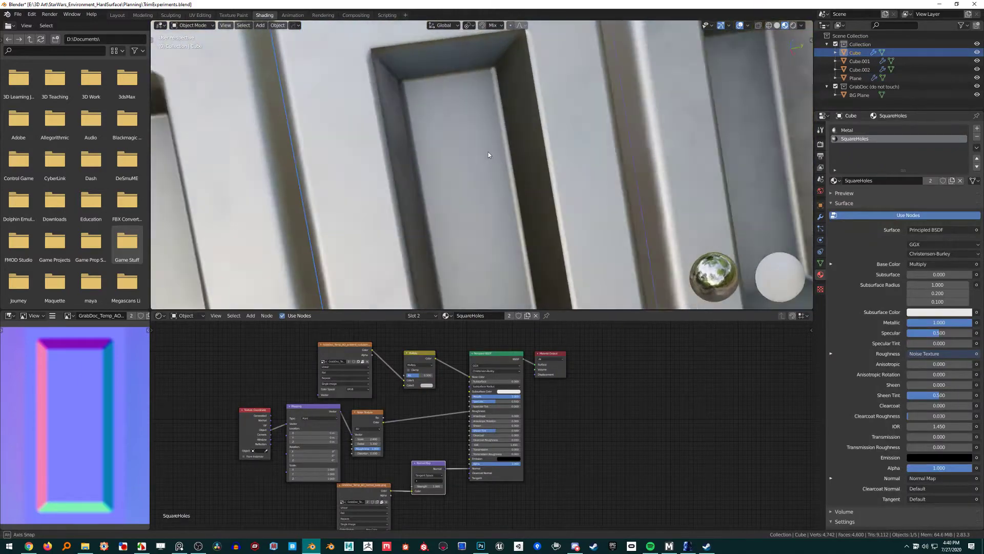
scroll(479, 152, down, 6)
middle_drag(488, 152, 604, 199)
scroll(479, 151, up, 3)
scroll(487, 128, down, 6)
scroll(604, 199, up, 4)
click(483, 207)
scroll(482, 226, up, 4)
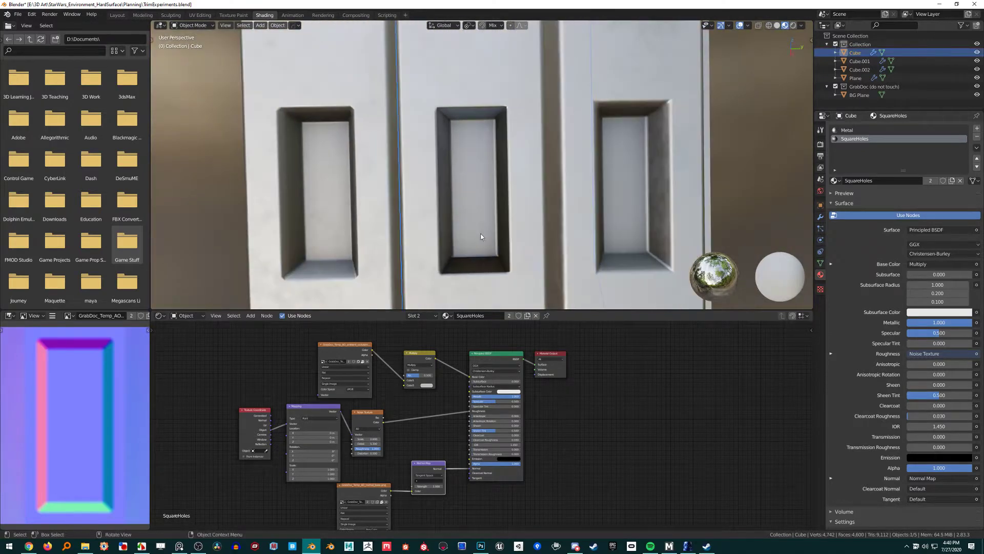
scroll(481, 248, up, 1)
middle_drag(481, 248, 496, 102)
scroll(496, 103, up, 2)
Review the SquareHoles material's nodes, covering the ambient occlusion image, Multiply mix, noise-driven roughness and normal map
scroll(439, 521, up, 8)
middle_drag(319, 503, 361, 472)
scroll(308, 475, down, 2)
scroll(361, 472, down, 1)
middle_drag(390, 344, 424, 484)
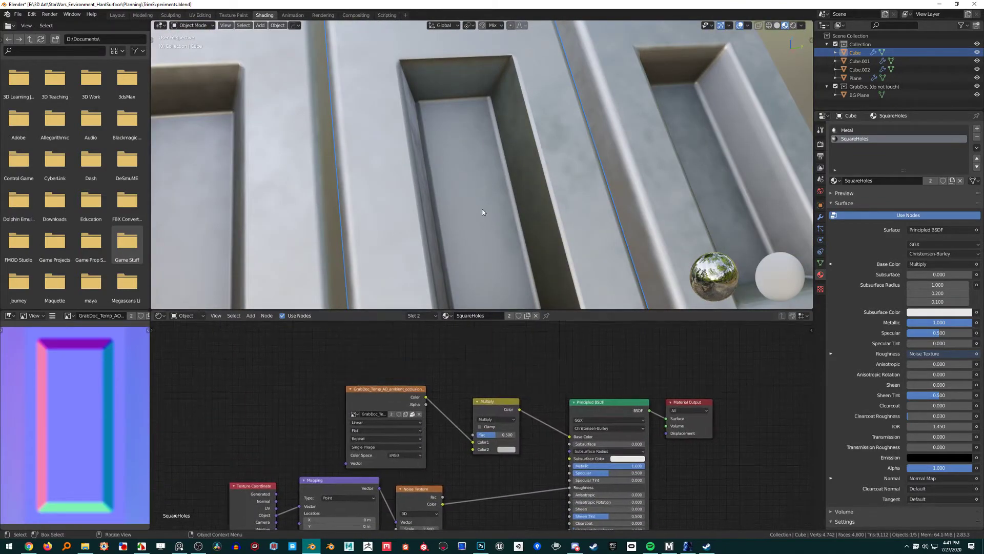
middle_drag(483, 213, 489, 169)
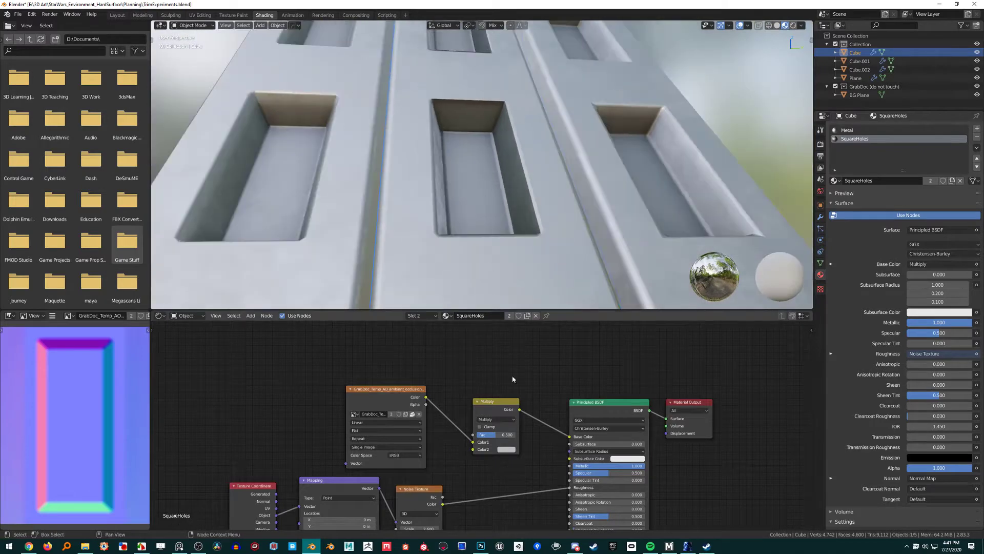
scroll(388, 496, down, 3)
middle_drag(388, 496, 487, 407)
scroll(488, 410, up, 4)
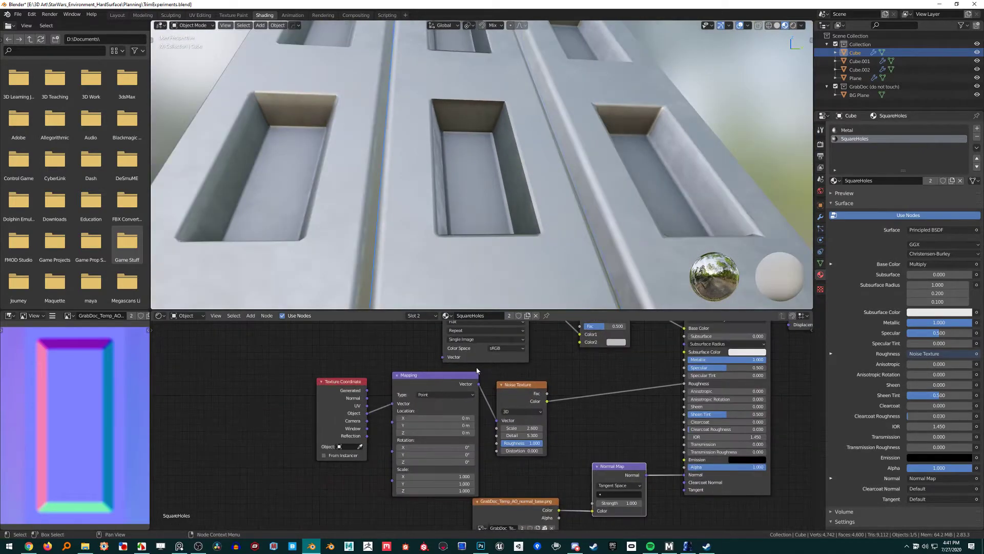
middle_drag(603, 401, 534, 413)
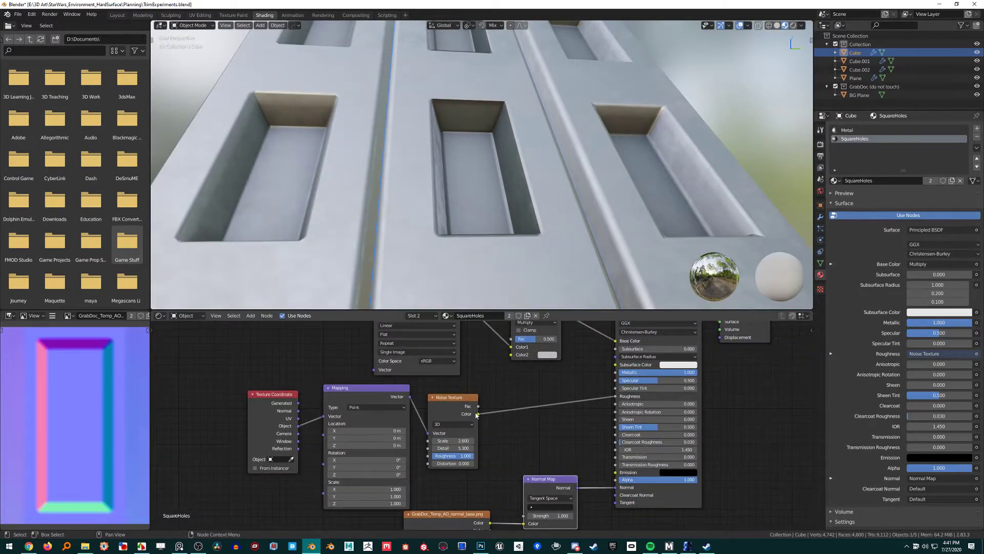
scroll(508, 194, down, 3)
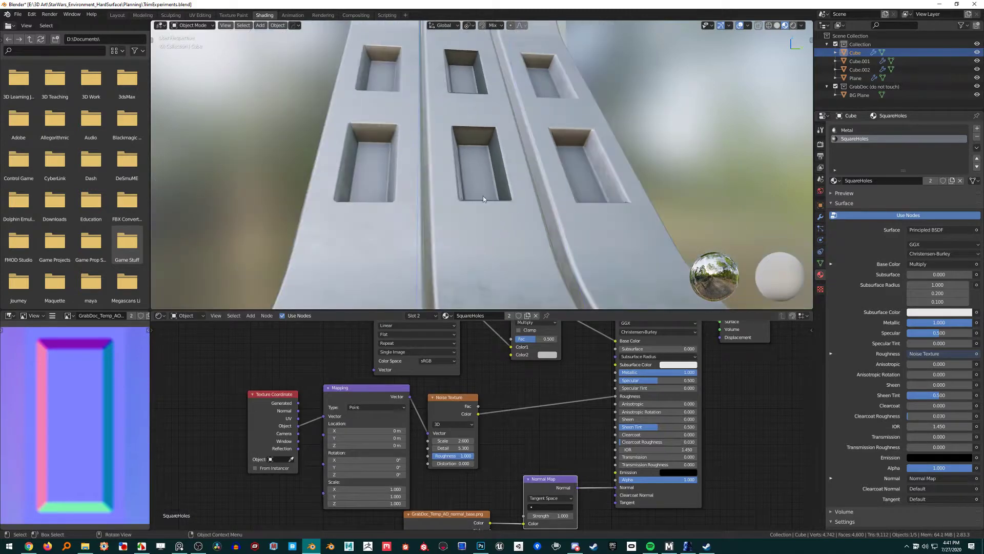
Examine the trim's holes at an angle, compare the Metal and SquareHoles material slots and display Metal's nodes
middle_drag(440, 146, 465, 209)
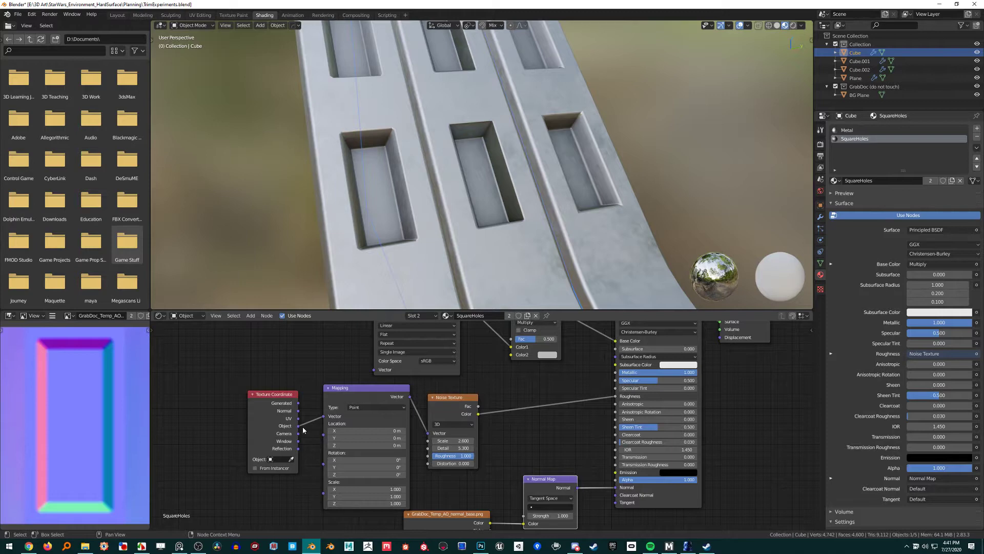
middle_drag(475, 182, 522, 188)
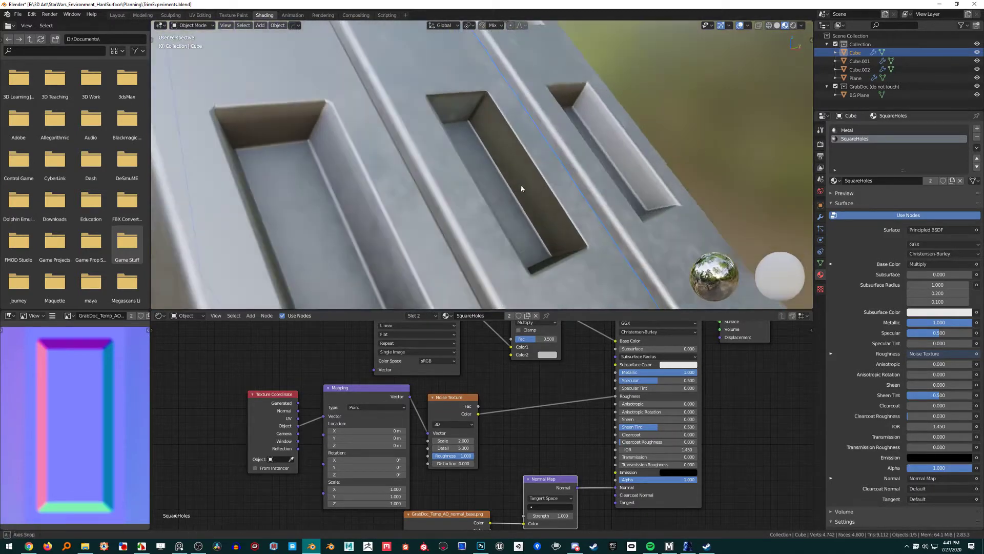
click(851, 129)
click(856, 137)
click(855, 131)
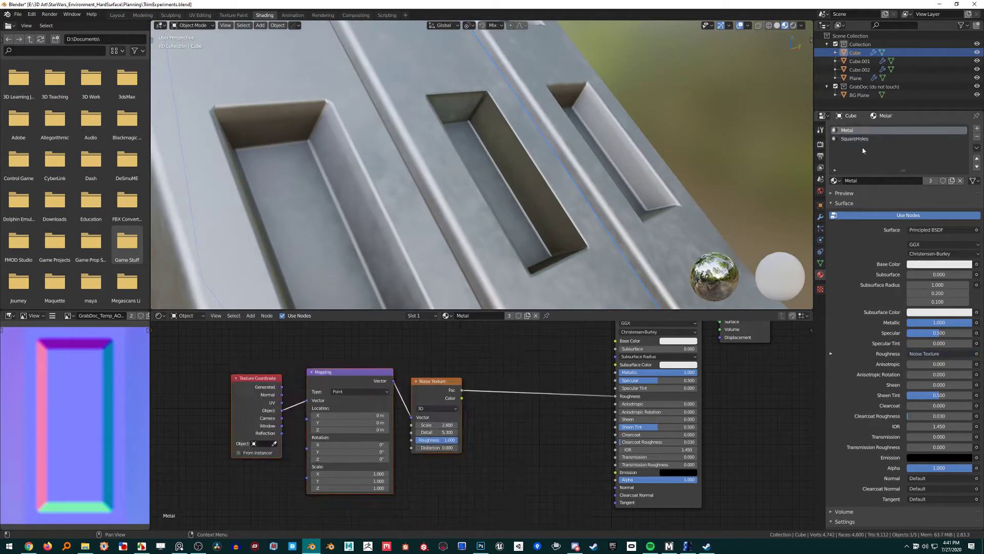
Try a different base color on the Metal material, undo it and clear the selection
click(937, 265)
drag(931, 172, 930, 202)
scroll(532, 161, down, 5)
middle_drag(532, 160, 526, 186)
scroll(525, 186, up, 6)
key(ctrl+z)
key(alt+a)
Select the middle trim strip Cube, display its SquareHoles material and examine the baked holes from several angles
scroll(526, 187, up, 5)
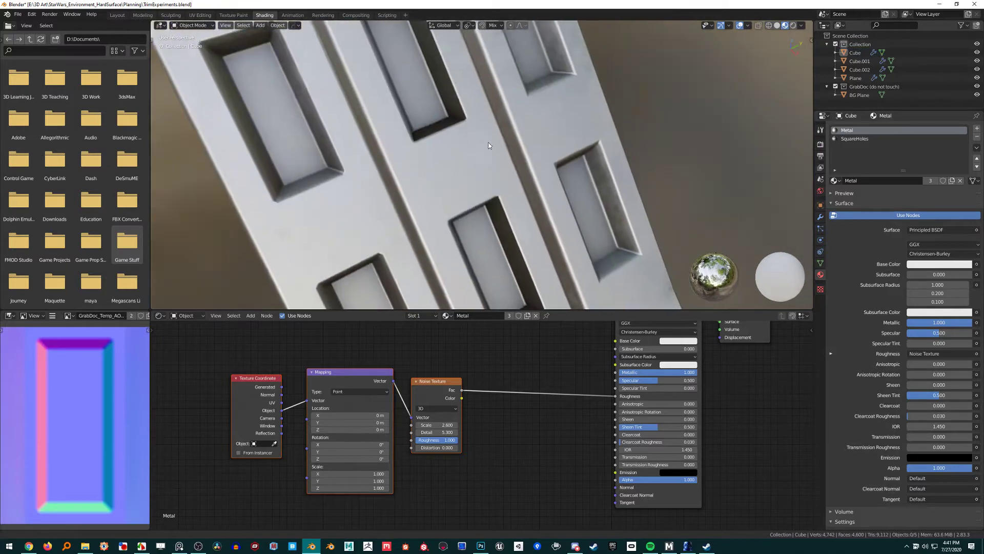
middle_drag(466, 119, 462, 162)
click(460, 133)
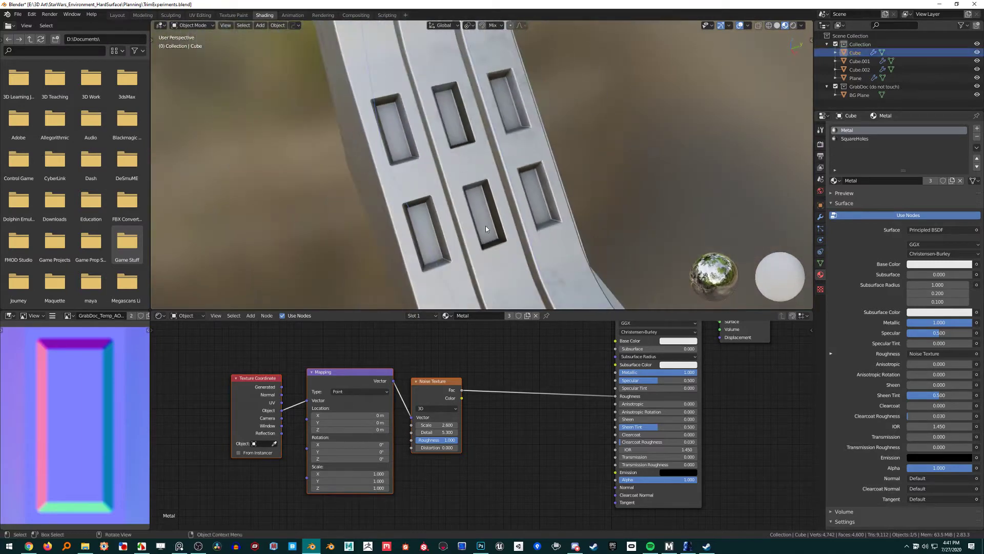
middle_drag(585, 213, 482, 231)
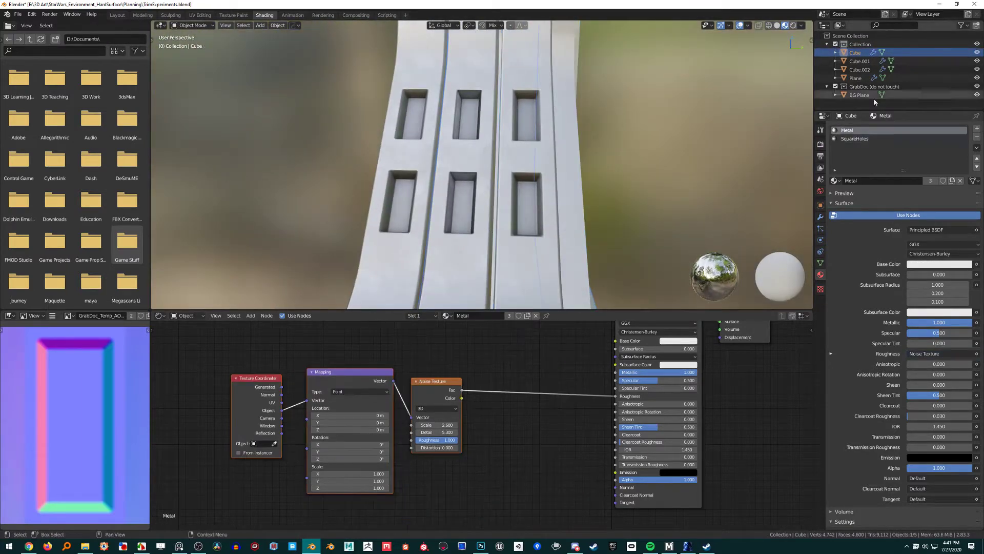
click(855, 139)
scroll(453, 395, down, 2)
scroll(548, 212, up, 2)
middle_drag(548, 212, 480, 182)
Select the outer trim strip Cube.002 and examine the shading of its holes up close and at an angle
key(alt+a)
click(404, 209)
scroll(467, 192, up, 2)
scroll(481, 182, up, 4)
scroll(446, 215, down, 7)
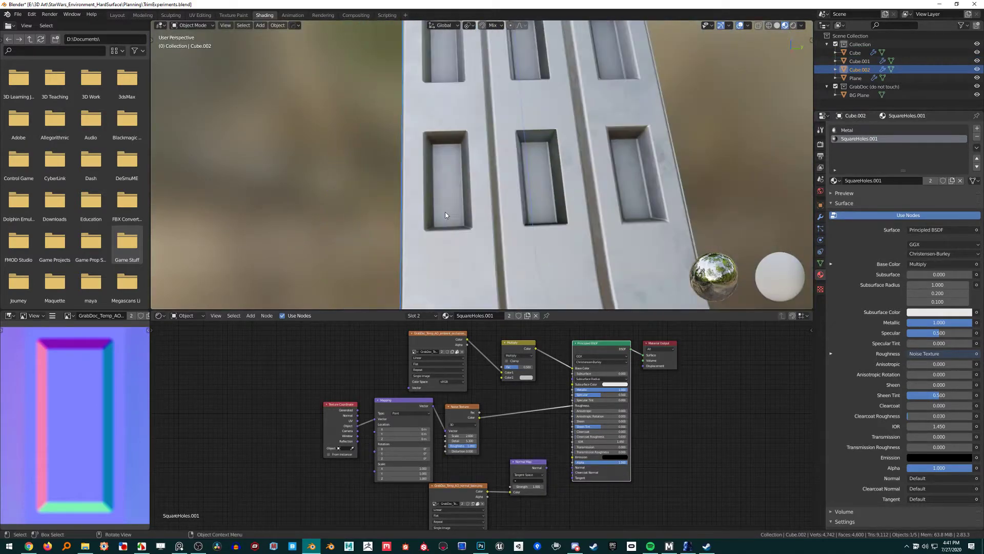
middle_drag(446, 215, 497, 449)
scroll(459, 207, up, 4)
scroll(459, 209, down, 4)
middle_drag(383, 182, 436, 162)
scroll(393, 180, up, 4)
Inspect the hole geometry of Cube.002 in Edit Mode and return to Object Mode
key(Tab)
scroll(431, 160, down, 2)
scroll(451, 133, up, 3)
middle_drag(464, 124, 485, 143)
key(Tab)
scroll(506, 141, down, 2)
Select the opposite outer strip Cube.001, inspect its hole geometry in Edit Mode and return to Object Mode
shift+middle_drag(633, 156, 558, 158)
scroll(558, 158, up, 3)
middle_drag(560, 123, 443, 79)
scroll(466, 171, up, 4)
key(alt+a)
scroll(519, 121, up, 2)
click(519, 121)
key(Tab)
scroll(530, 124, up, 3)
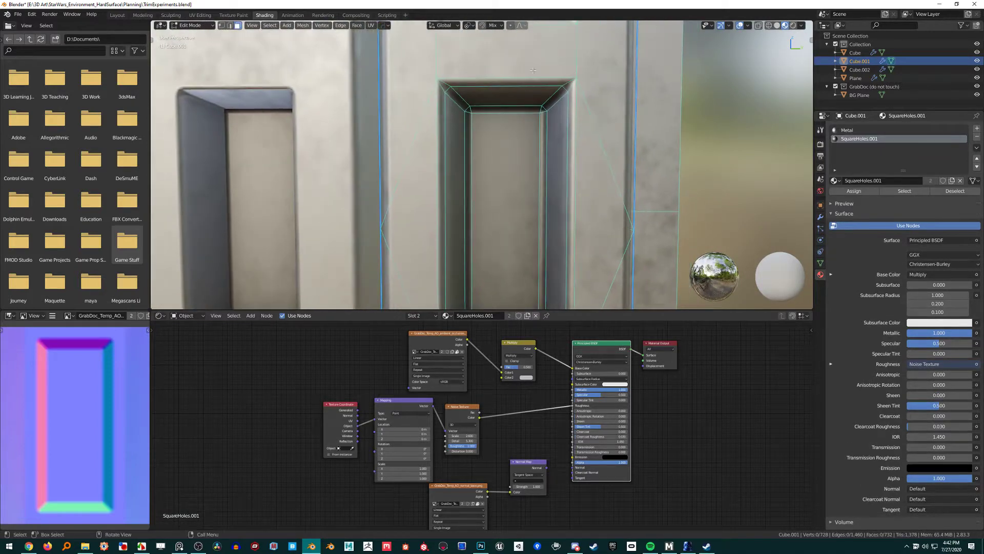
scroll(533, 70, down, 5)
key(Tab)
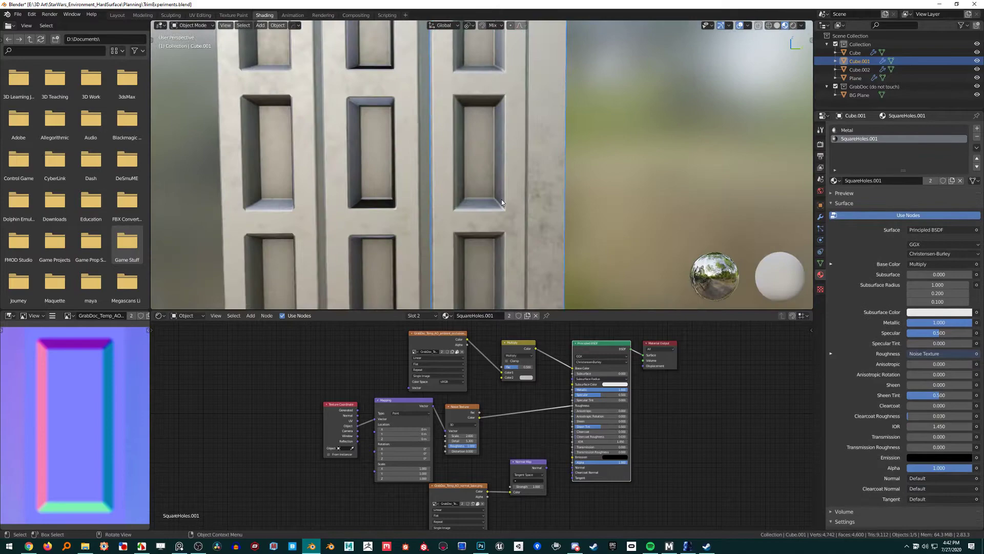
middle_drag(509, 226, 520, 202)
Switch to the PureRef reference images and the Battlefront II scene to look at the slot details
key(alt+Tab)
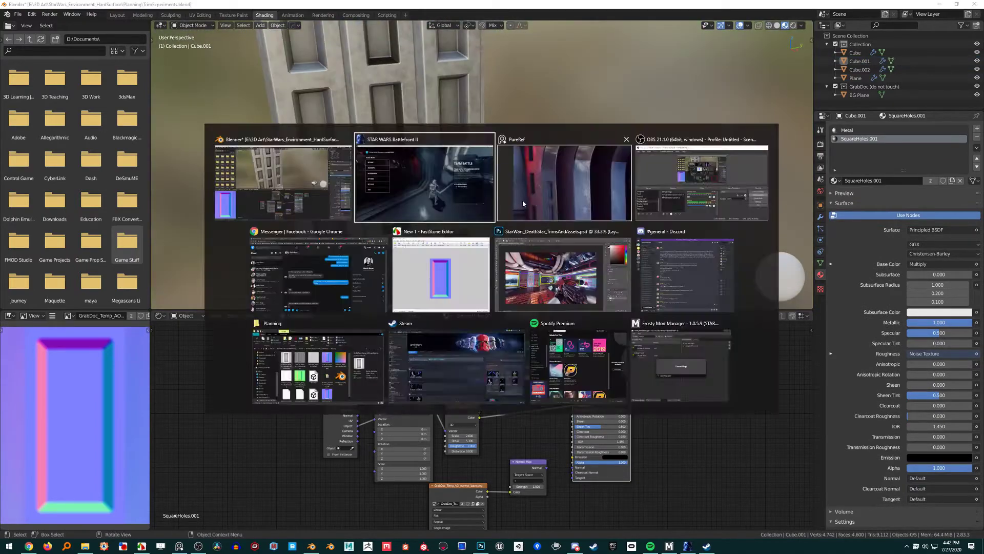
key(alt+Tab)
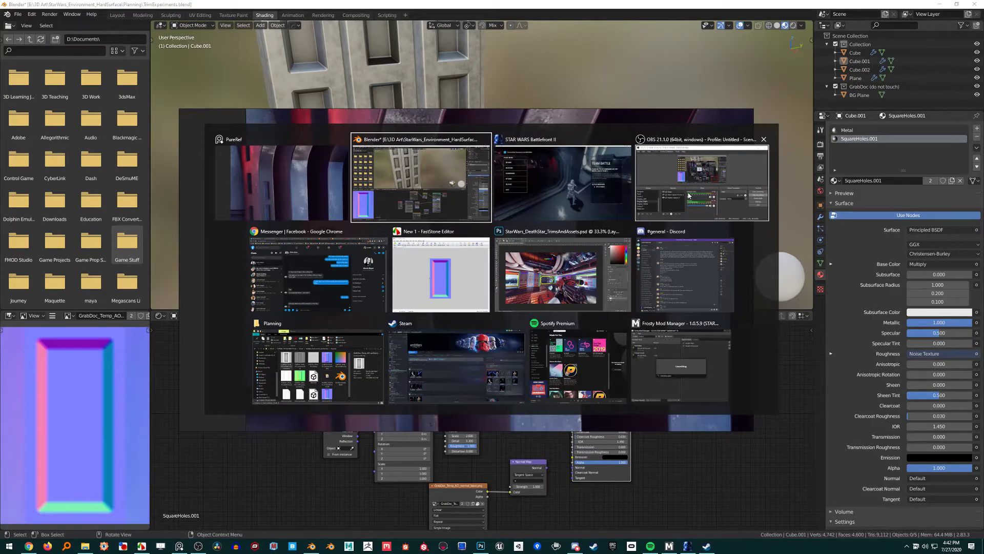
click(624, 190)
click(151, 119)
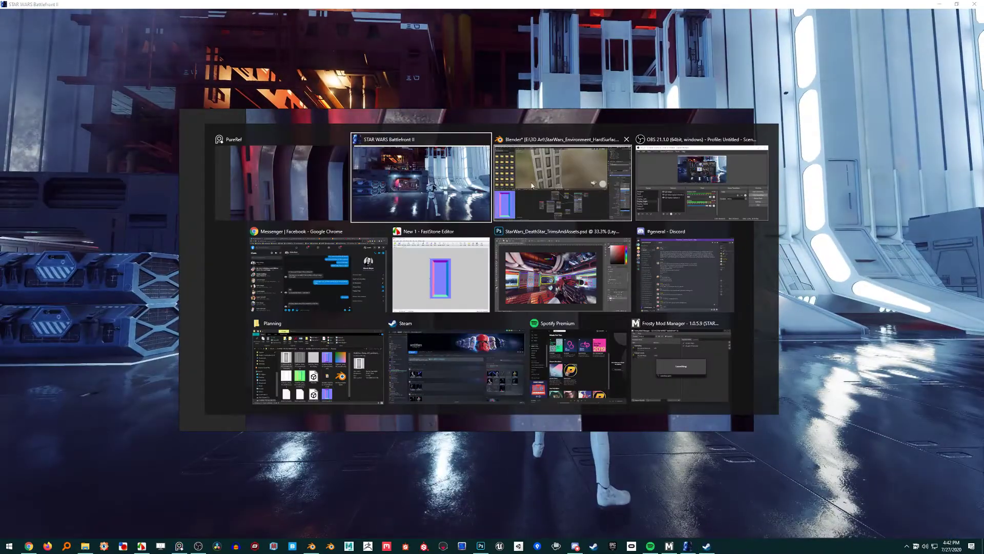
Switch back to Blender and compare the holes of the three trim strips up close
click(531, 183)
middle_drag(483, 223, 427, 165)
scroll(426, 165, up, 4)
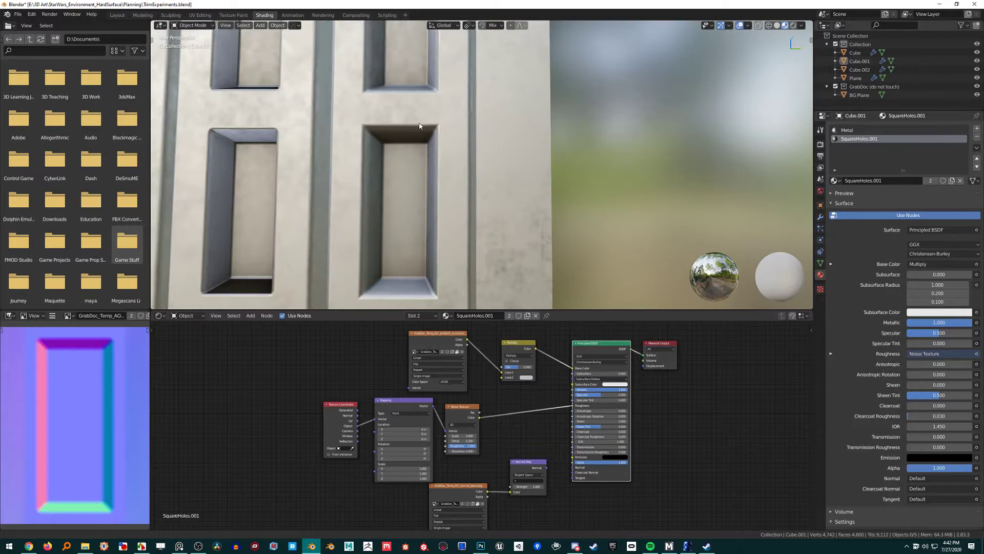
scroll(463, 142, up, 3)
shift+middle_drag(420, 125, 527, 149)
scroll(447, 138, down, 3)
scroll(448, 139, down, 4)
Select Cube.002, view its modeled hole edges in Edit Mode, and compare the strips in Object Mode
click(392, 159)
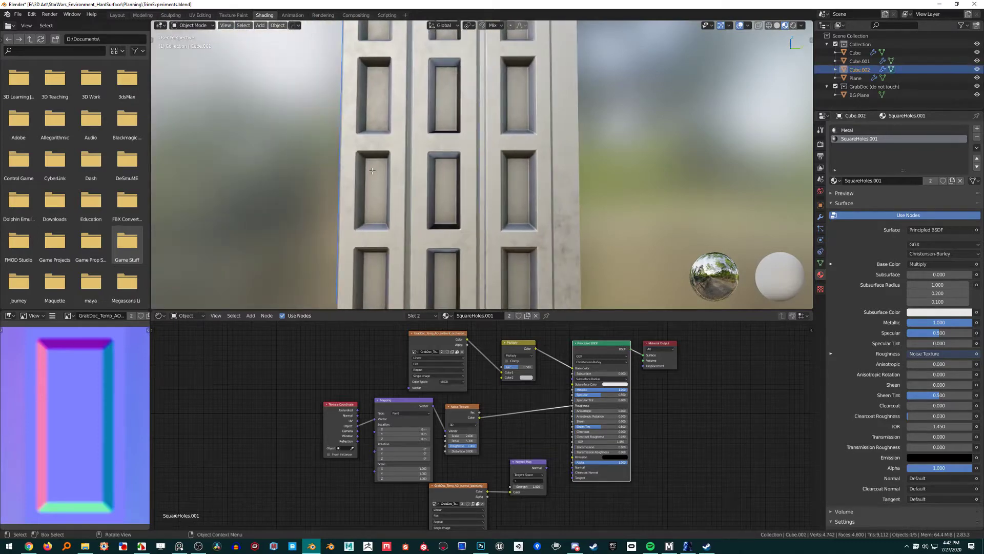
key(Tab)
scroll(392, 159, up, 4)
shift+middle_drag(392, 159, 478, 180)
scroll(477, 180, up, 2)
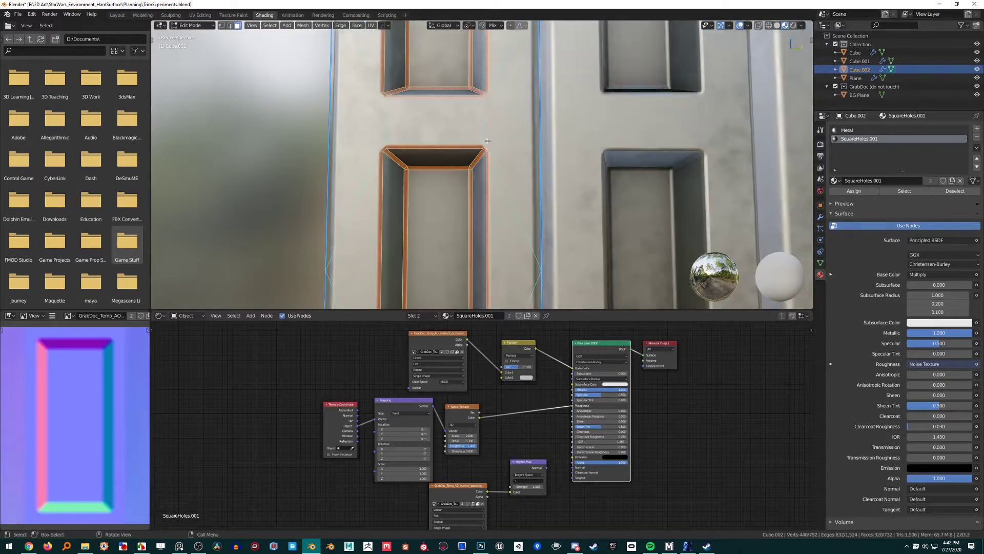
scroll(487, 139, down, 3)
key(Tab)
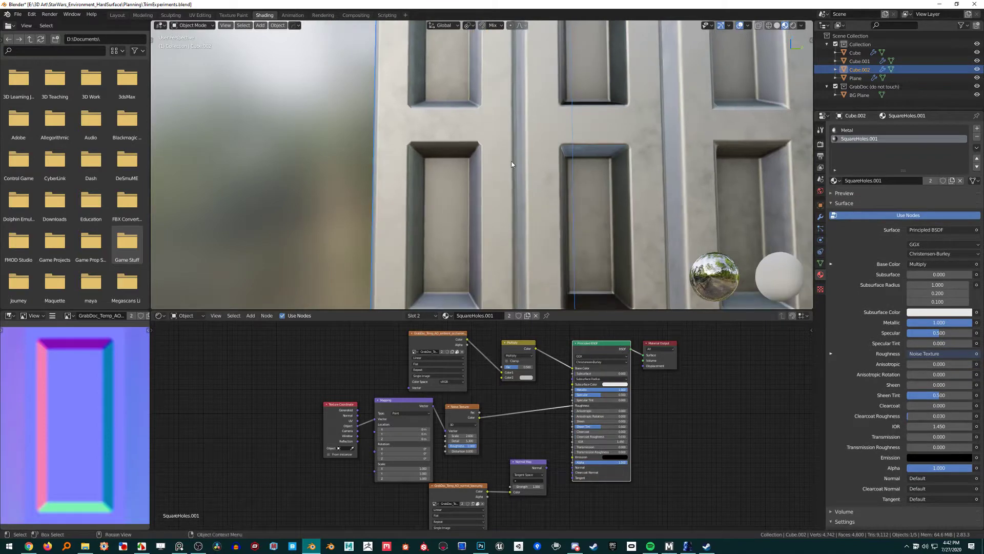
scroll(516, 171, down, 3)
mouse_move(517, 170)
middle_down()
mouse_move(529, 186)
mouse_move(515, 168)
middle_up()
scroll(517, 171, up, 2)
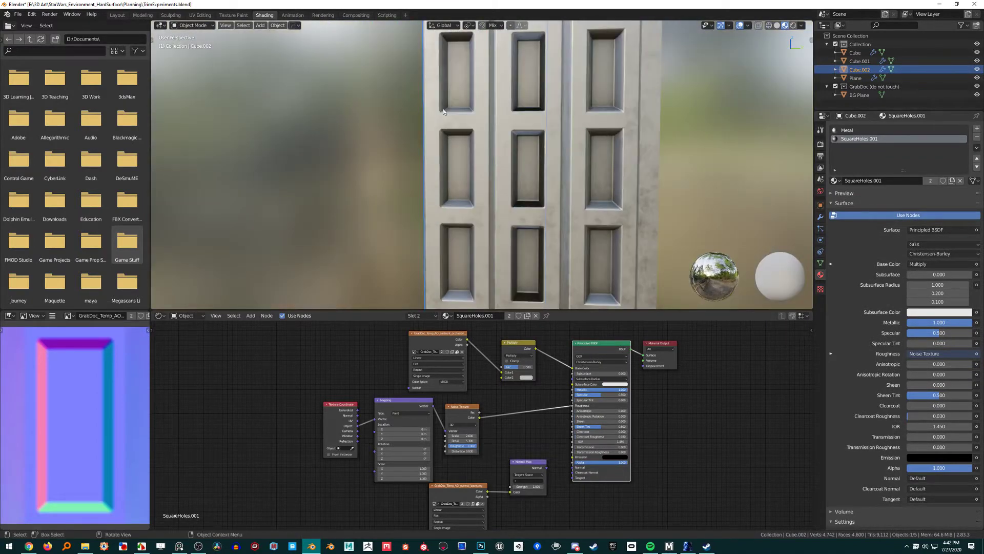
Compare the modeled and baked holes at a steep angle with Cube.002 in Edit Mode, and return to Object Mode
middle_drag(455, 106, 535, 73)
key(Tab)
scroll(369, 118, up, 4)
scroll(370, 117, down, 1)
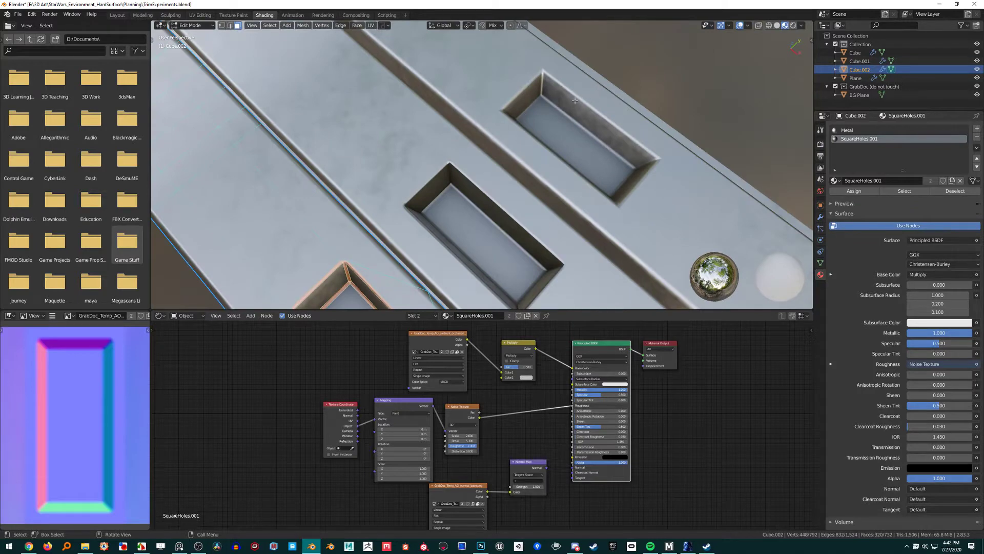
middle_drag(535, 95, 466, 183)
scroll(499, 156, up, 2)
key(Tab)
scroll(466, 183, up, 4)
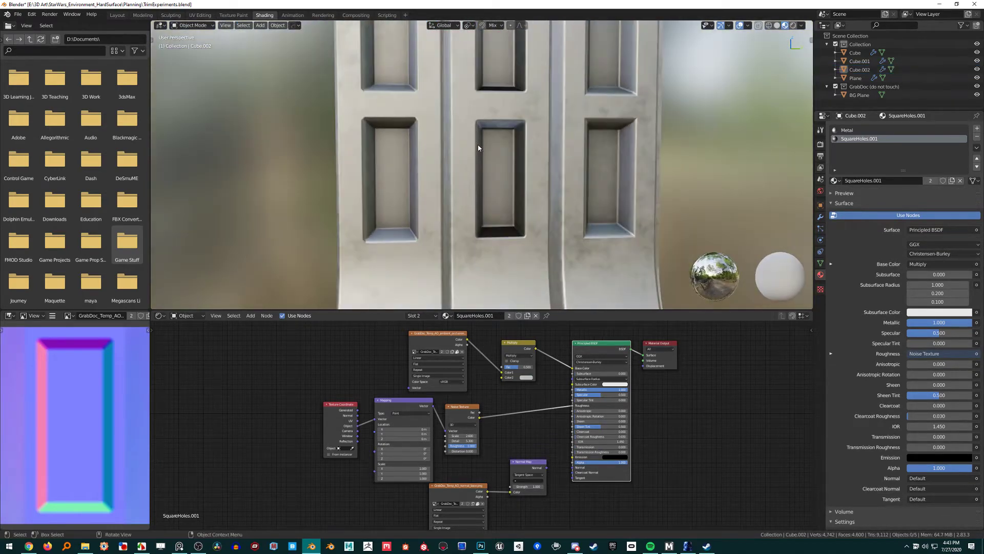
Select the middle strip Cube and compare its baked holes with the neighboring strips, near and from a distance
scroll(488, 149, down, 3)
click(488, 149)
scroll(488, 150, up, 3)
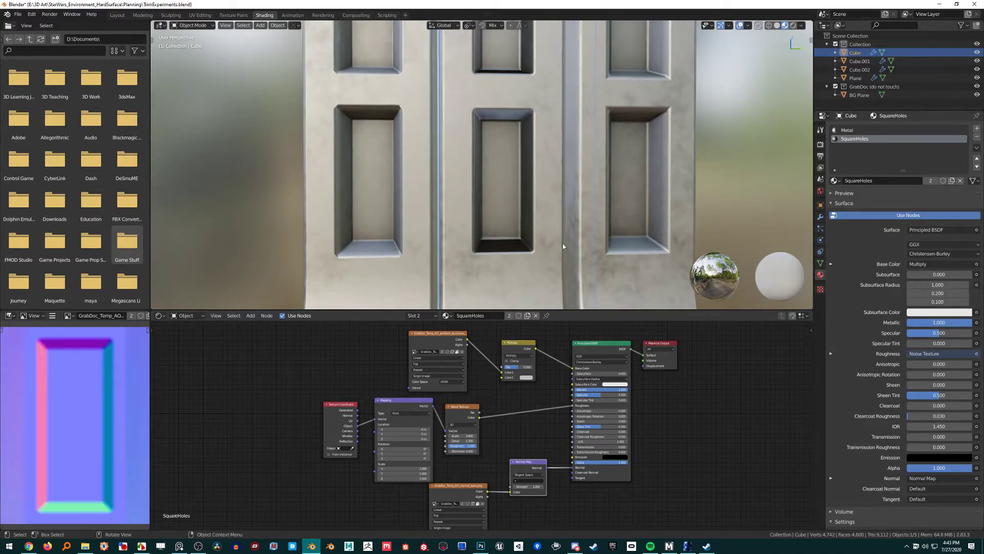
mouse_move(488, 217)
middle_down()
mouse_move(474, 216)
mouse_move(484, 217)
middle_up()
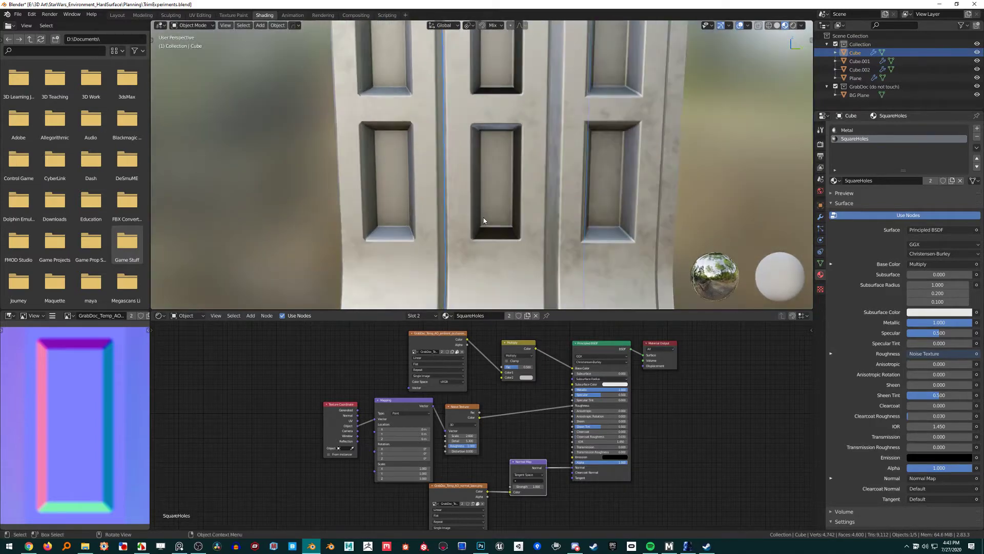
scroll(486, 228, down, 3)
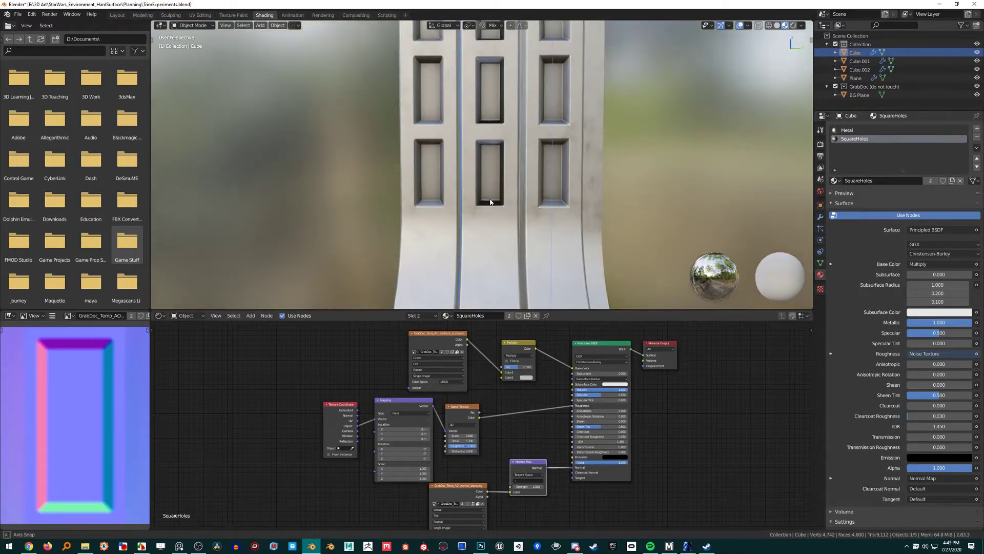
scroll(118, 390, down, 2)
scroll(118, 390, up, 1)
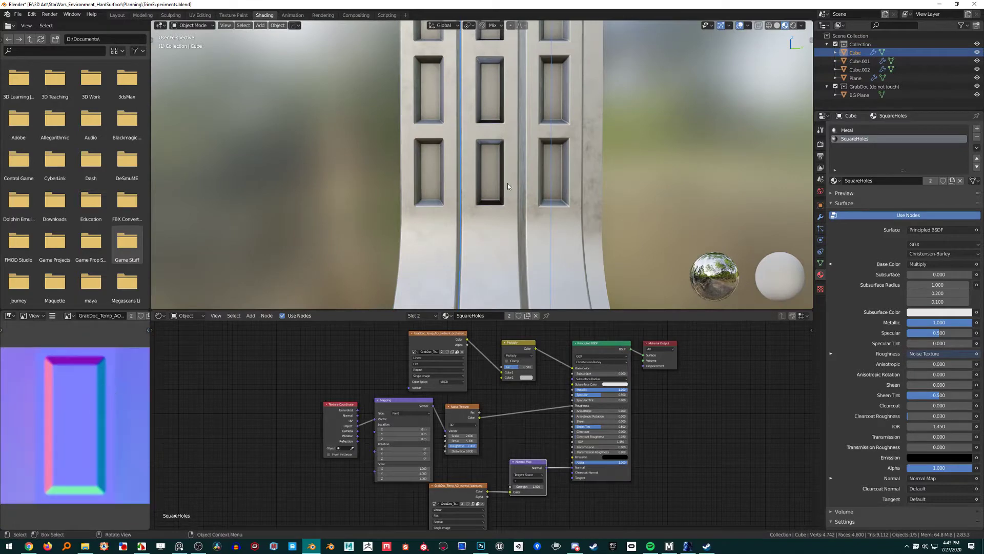
middle_drag(507, 183, 500, 143)
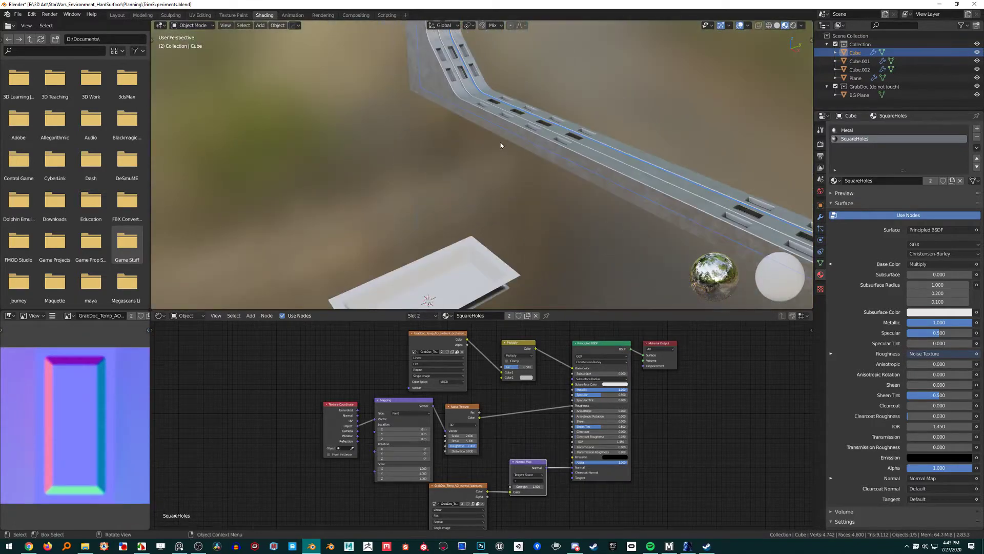
Select the GrabDoc BG Plane in Edit Mode, examine the whole frame and its trim, and return to Object Mode
click(458, 281)
click(459, 281)
key(Tab)
middle_drag(459, 281, 521, 162)
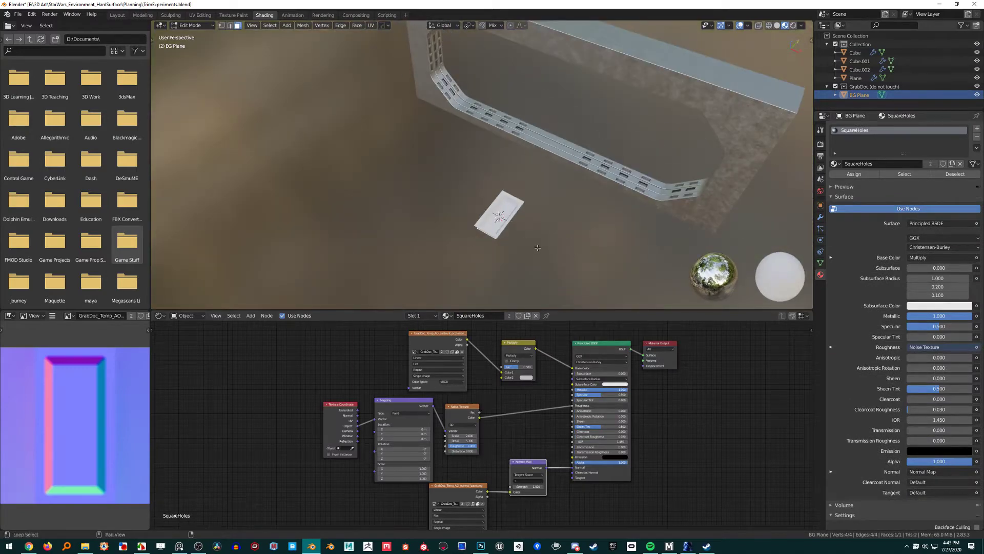
shift+middle_drag(538, 247, 424, 224)
scroll(402, 93, up, 6)
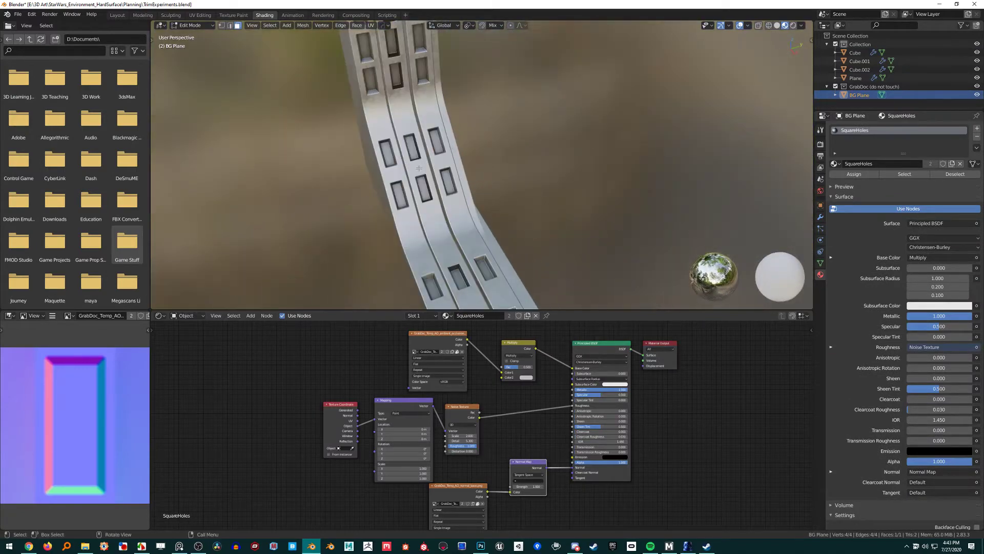
key(Tab)
Examine the holes along the trim's curved corner from several angles
middle_drag(419, 168, 502, 229)
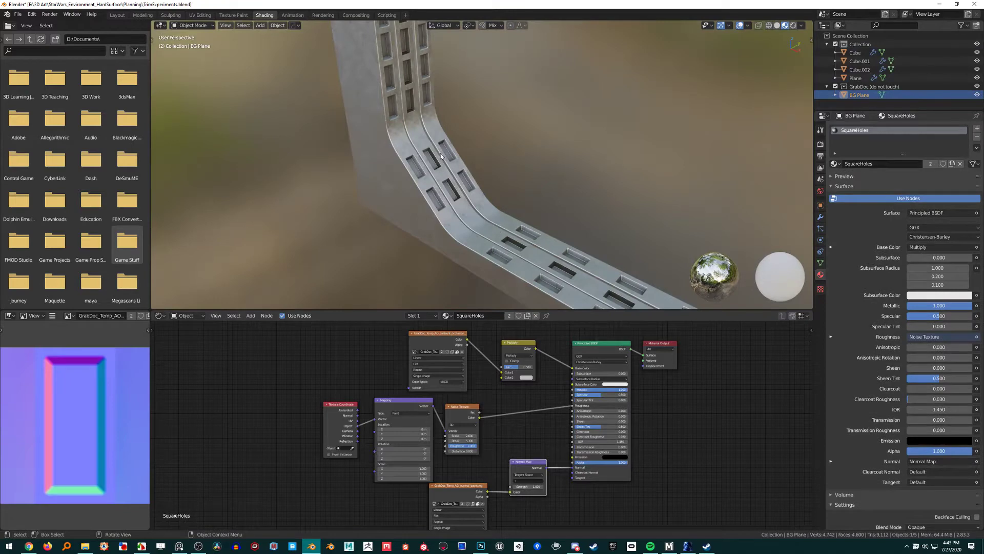
scroll(457, 162, up, 3)
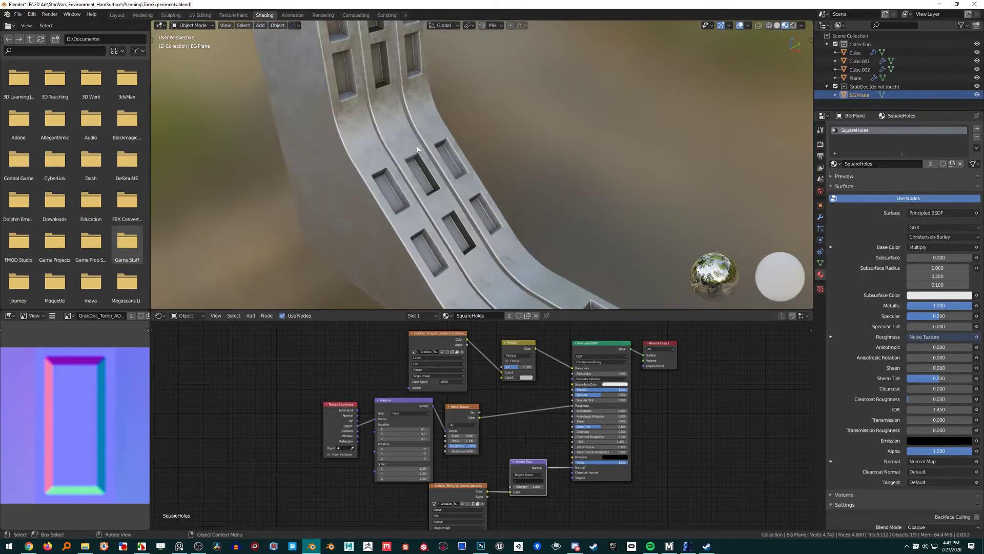
key(Tab)
scroll(446, 200, down, 1)
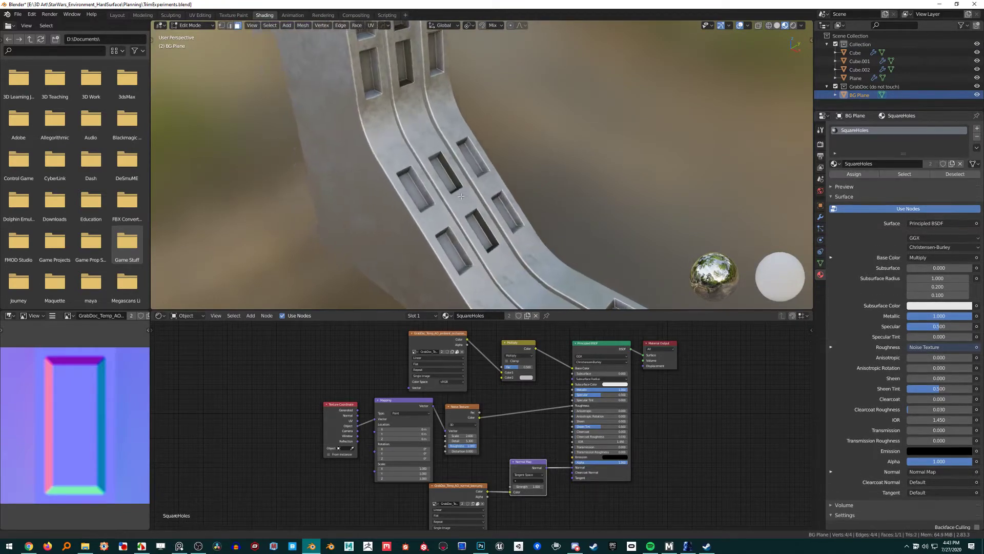
scroll(460, 194, up, 2)
middle_drag(427, 160, 436, 154)
scroll(436, 153, down, 6)
middle_drag(533, 287, 531, 193)
Select the recessed slot Plane in Object Mode, view it from the top and display its wireframe
key(Tab)
click(531, 191)
key(KP_7)
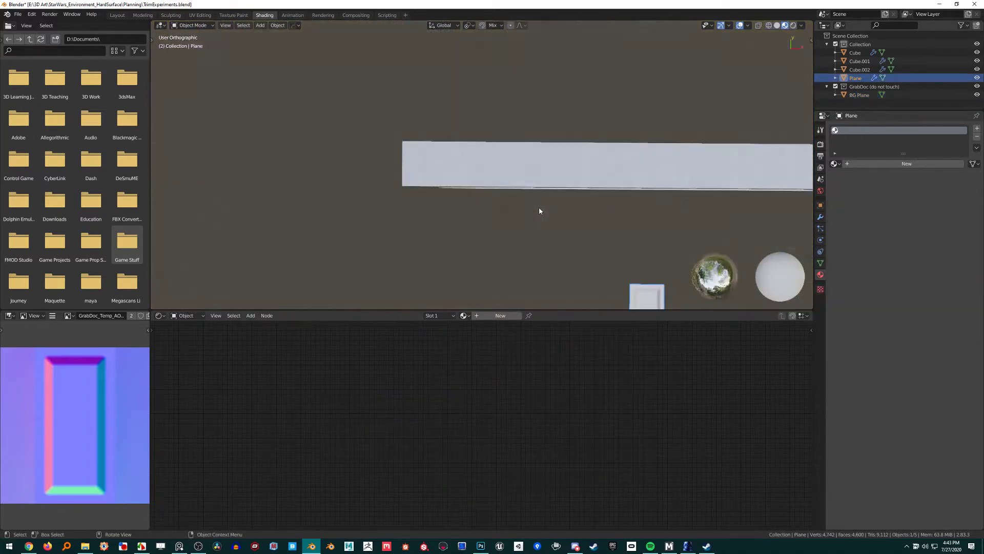
scroll(500, 171, up, 5)
key(Tab)
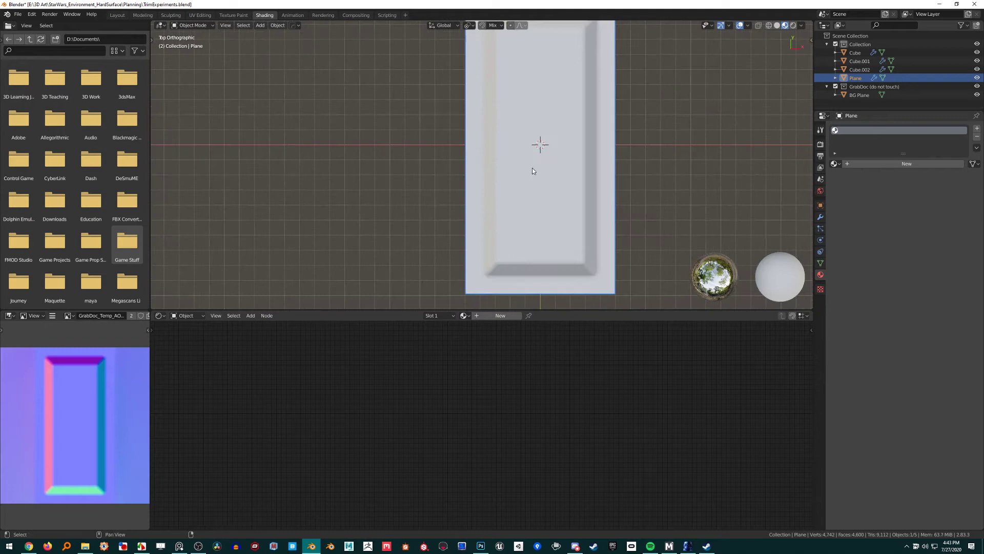
key(q)
click(532, 168)
shift+middle_drag(532, 168, 521, 182)
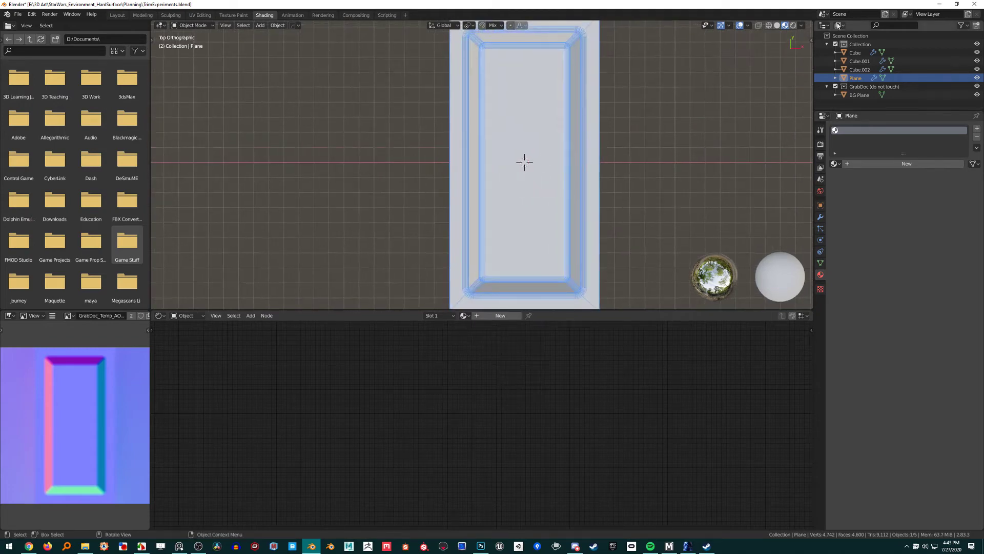
Set the viewport to Solid shading with the normal-colored MatCap and deselect the slot plane
click(801, 25)
click(777, 26)
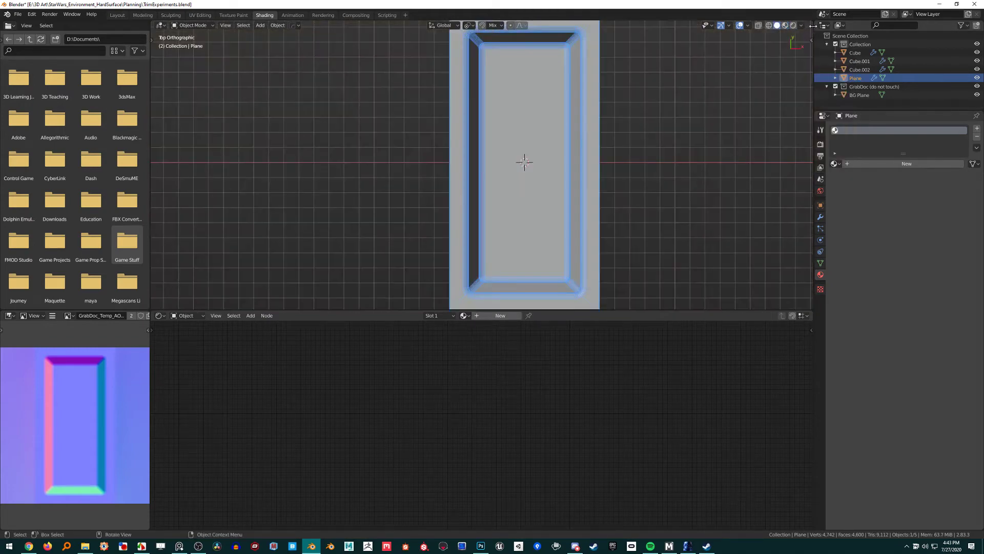
click(801, 25)
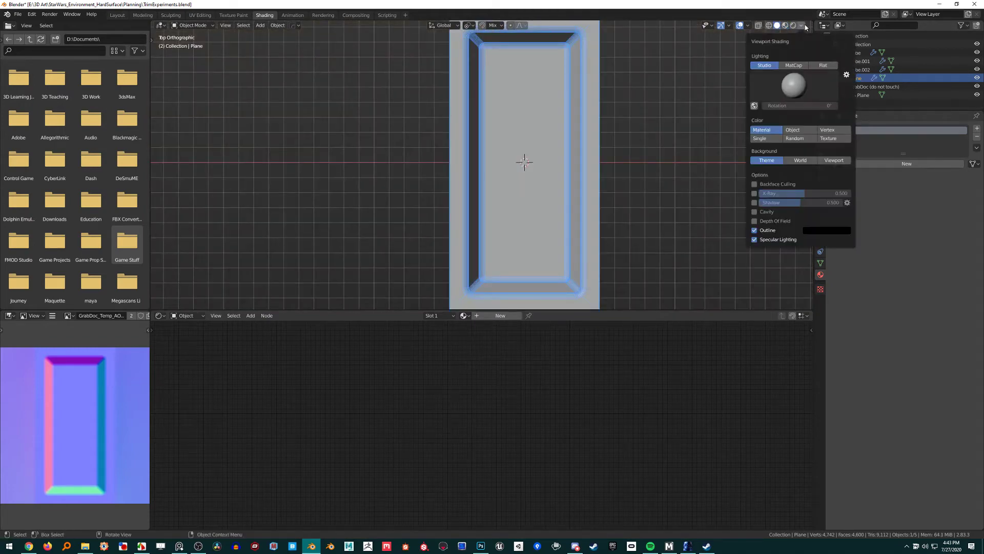
click(801, 64)
click(804, 88)
click(804, 116)
shift+middle_drag(597, 173, 570, 190)
key(alt+a)
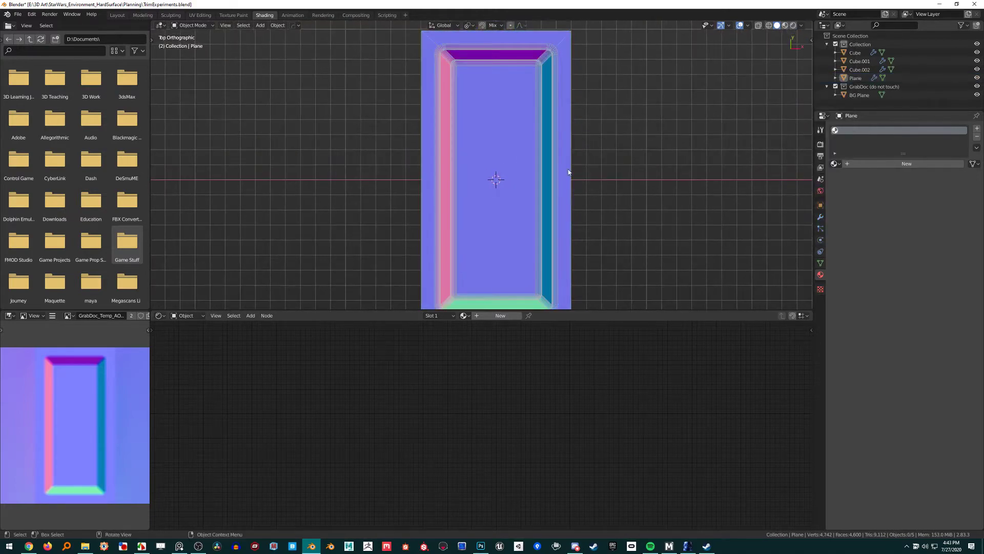
Examine the slot plane and curved trim in normal-map colors from several angles, and select the BG Plane
scroll(458, 81, down, 2)
scroll(461, 144, up, 2)
scroll(512, 156, down, 2)
shift+middle_drag(493, 204, 457, 153)
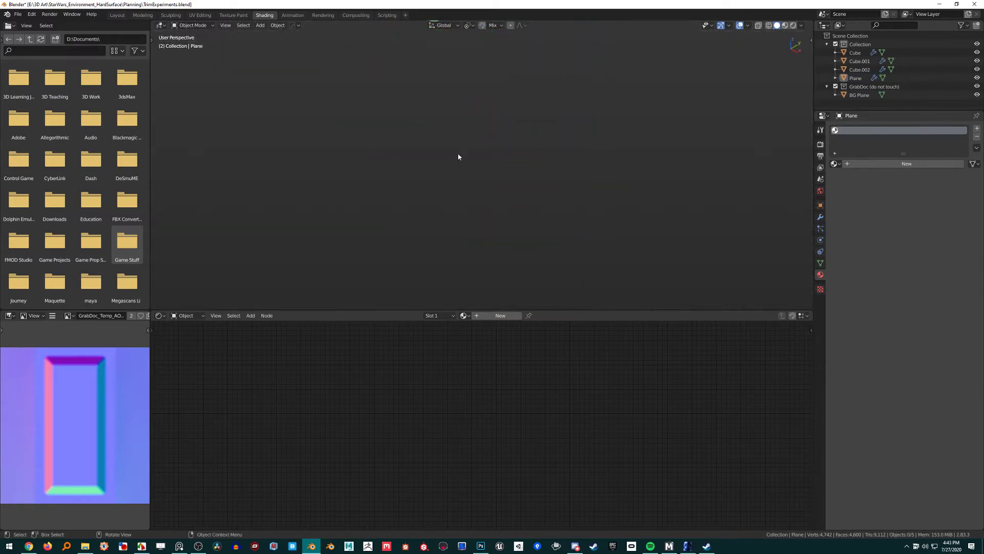
key(alt+v)
click(460, 73)
scroll(514, 101, down, 5)
shift+middle_drag(514, 101, 514, 266)
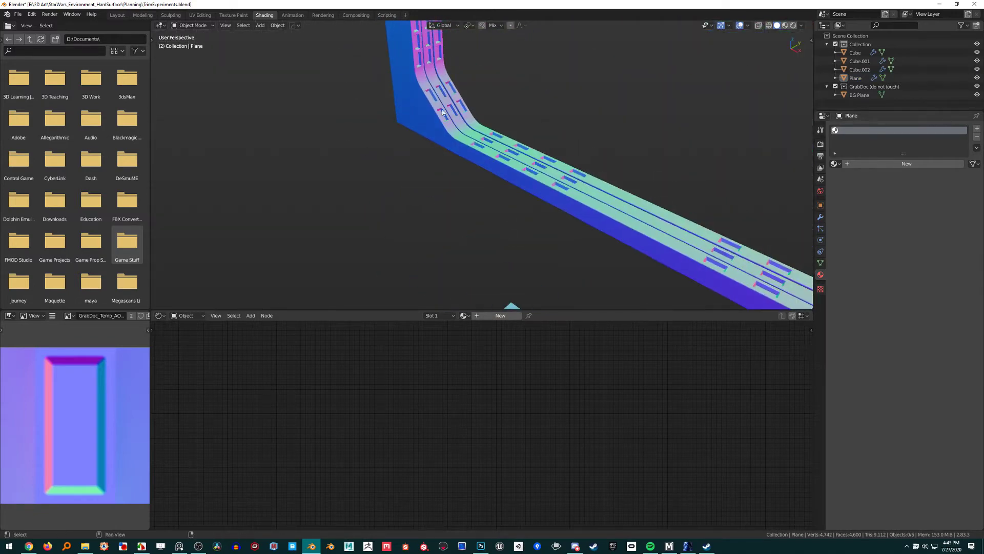
shift+middle_drag(437, 47, 532, 112)
scroll(488, 159, up, 3)
scroll(533, 159, down, 3)
click(436, 248)
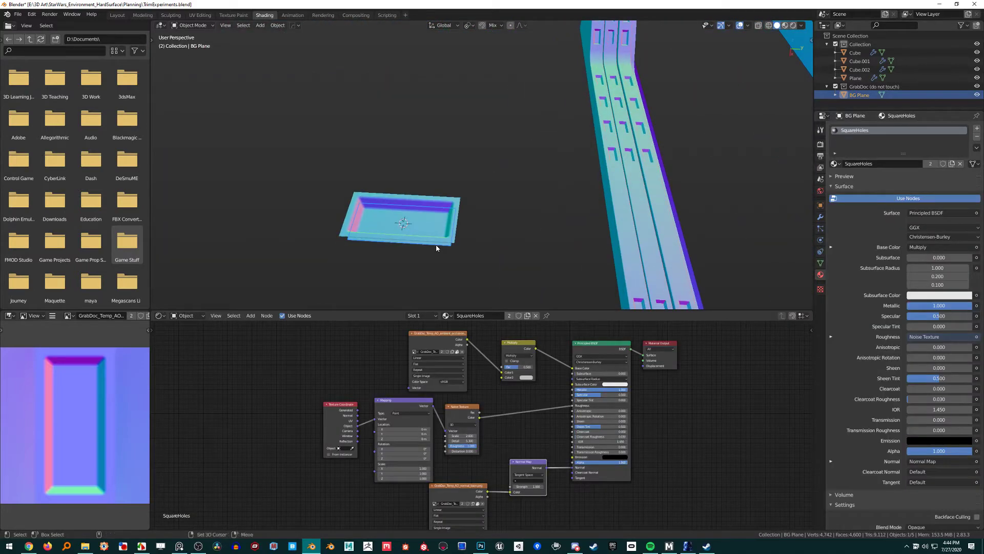
Add a new plane at the recessed slot, scale it up so it extends well beyond the slot, and view from the top
key(shift+a)
mouse_move(439, 245)
click(481, 260)
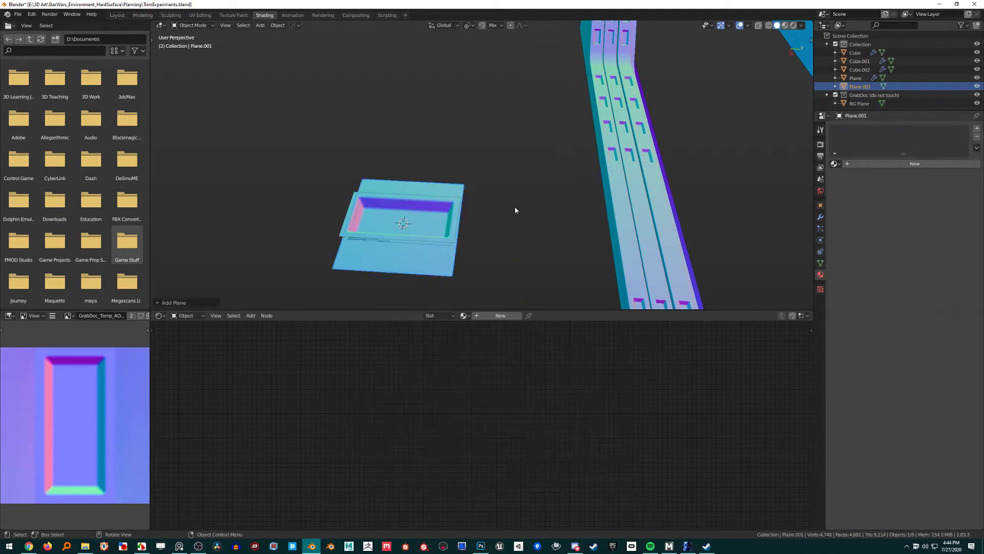
key(s)
click(584, 202)
key(KP_7)
scroll(554, 195, up, 3)
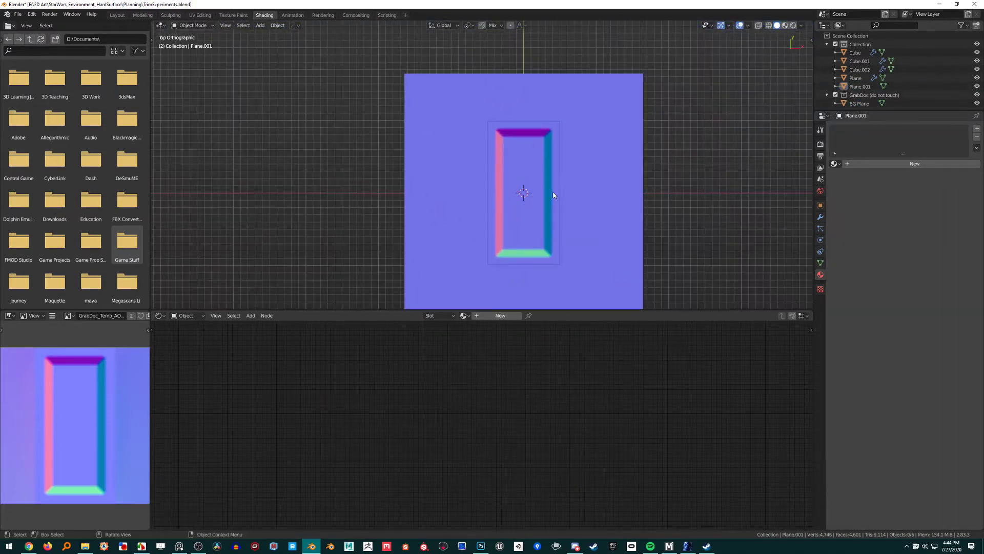
Select the new plane, frame it, and examine from above how the slot reads in normal-map colors against it
scroll(523, 138, up, 3)
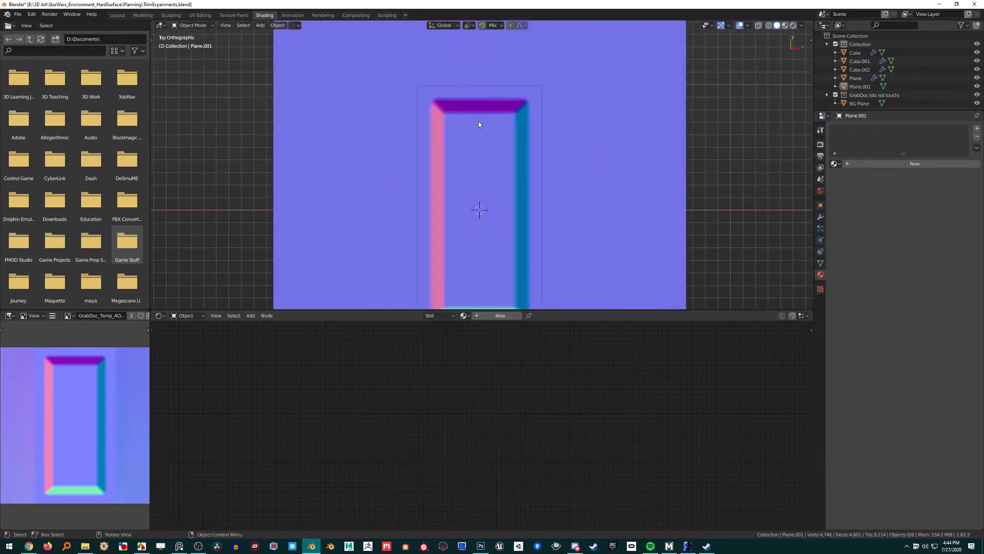
click(486, 69)
key(KP_Decimal)
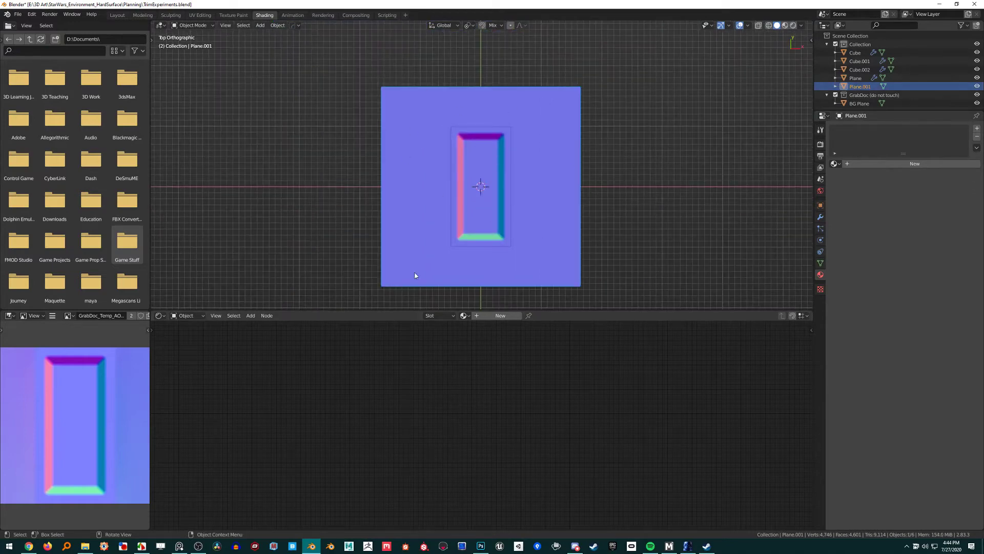
scroll(445, 141, up, 5)
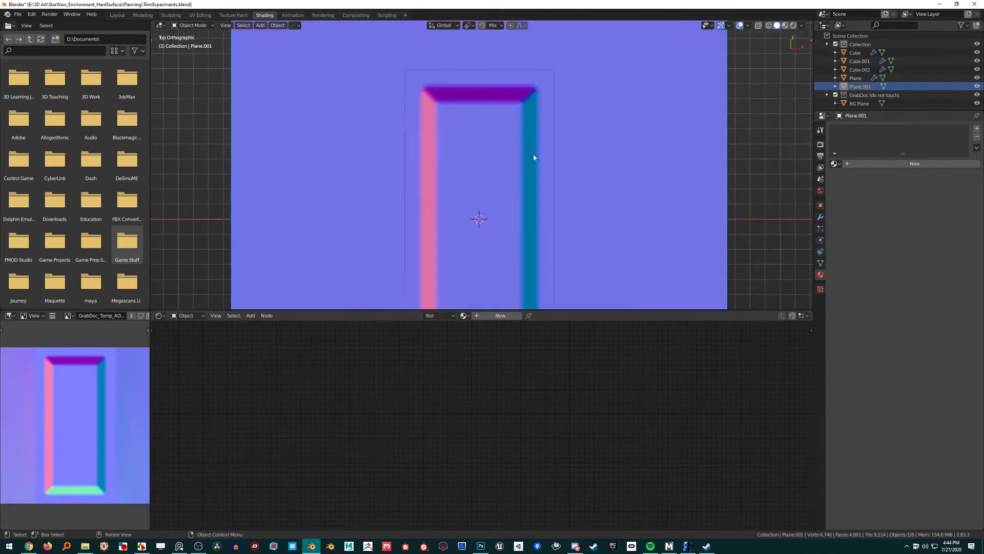
scroll(492, 267, down, 3)
scroll(448, 147, down, 2)
alt+scroll(486, 144, down, 1)
shift+middle_drag(486, 146, 496, 210)
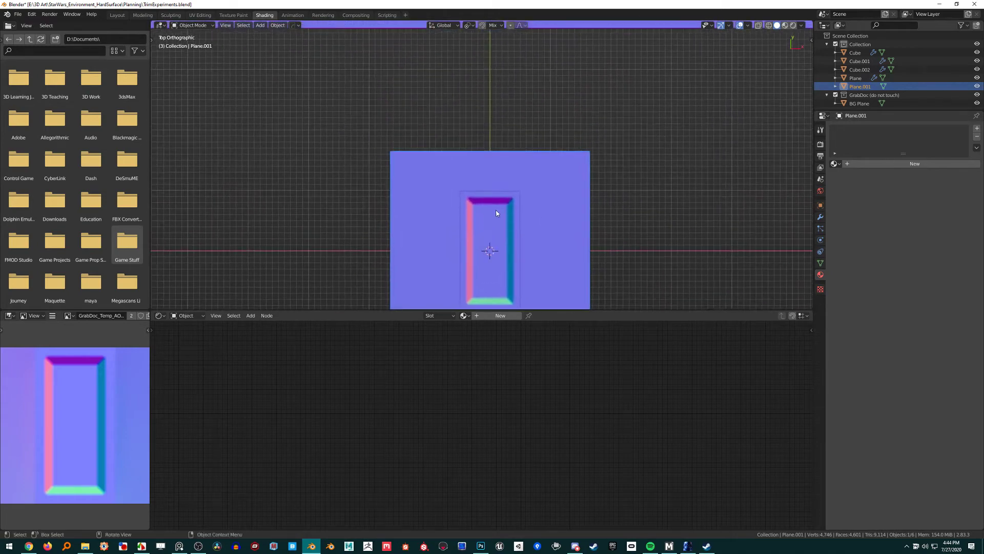
Examine the modeled and baked holes on the trim in normal-map colors and enlarge the baked slot image
mouse_move(501, 168)
middle_down()
mouse_move(479, 224)
mouse_move(505, 204)
mouse_move(450, 151)
mouse_move(466, 119)
mouse_move(467, 140)
mouse_move(503, 173)
middle_up()
middle_drag(451, 84, 459, 101)
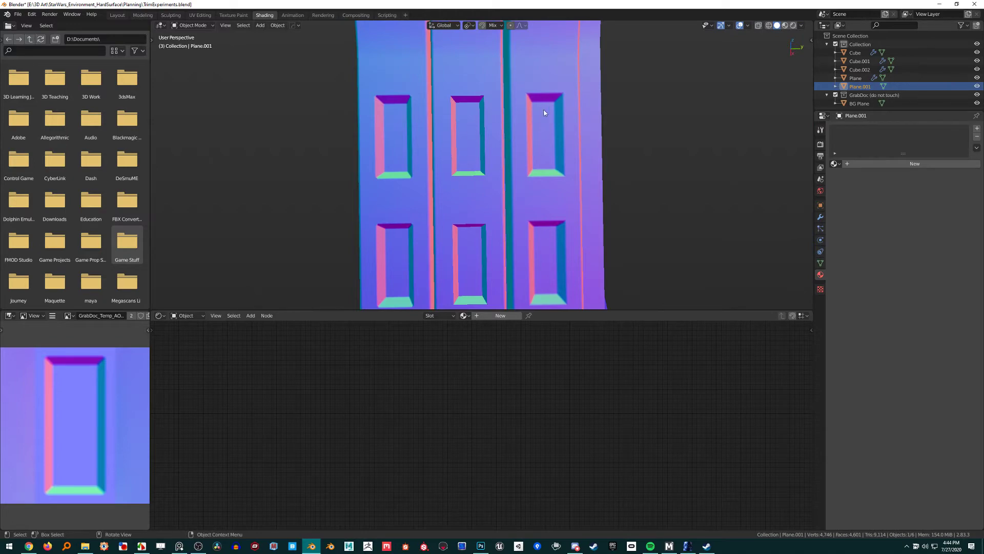
middle_drag(430, 193, 345, 294)
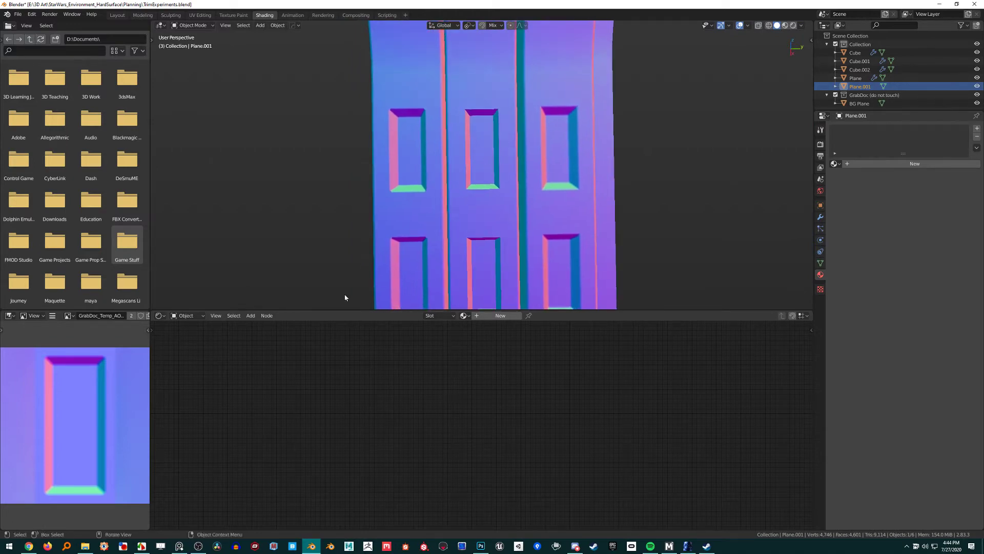
scroll(117, 394, up, 3)
scroll(507, 136, up, 4)
middle_drag(500, 150, 500, 153)
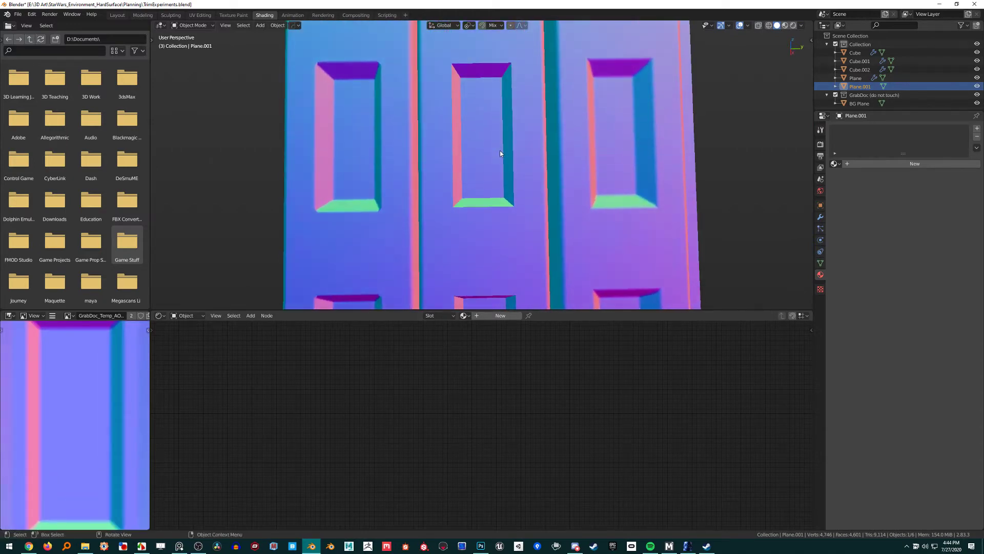
Set the Solid shading lighting to Studio, switch the viewport to Material Preview, and view the holes along the trim's curve
click(801, 25)
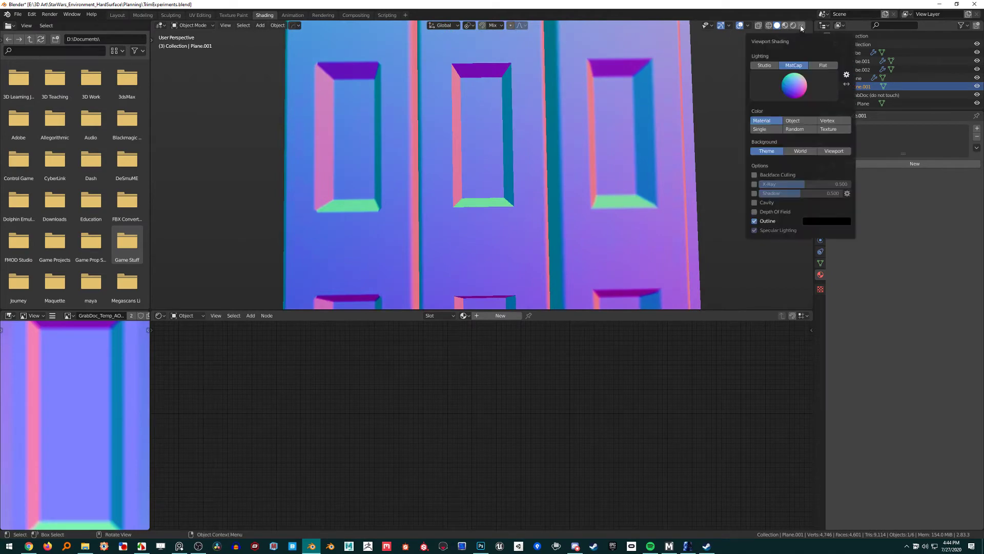
click(765, 68)
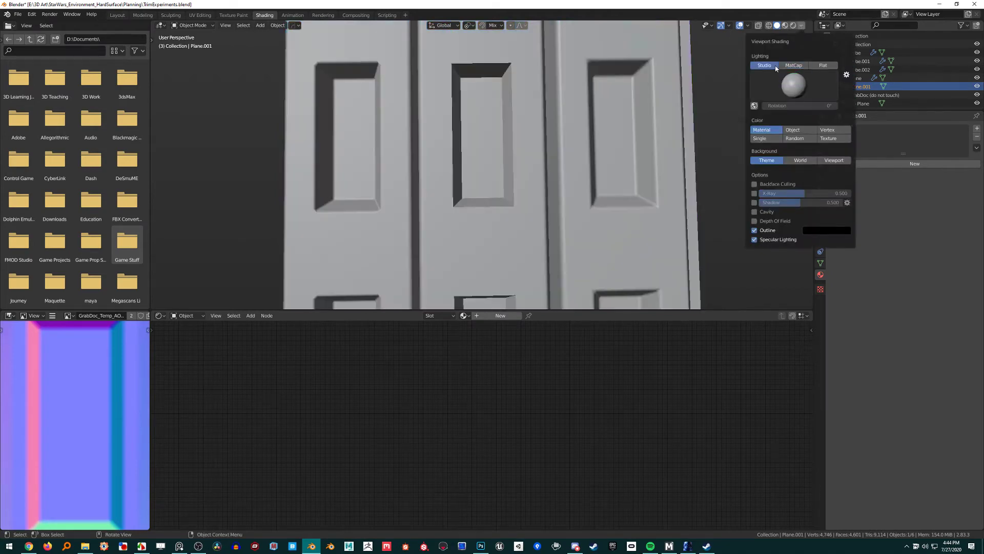
click(785, 26)
middle_drag(516, 143, 480, 140)
scroll(501, 145, down, 3)
scroll(483, 219, down, 1)
scroll(505, 189, up, 2)
scroll(471, 133, down, 6)
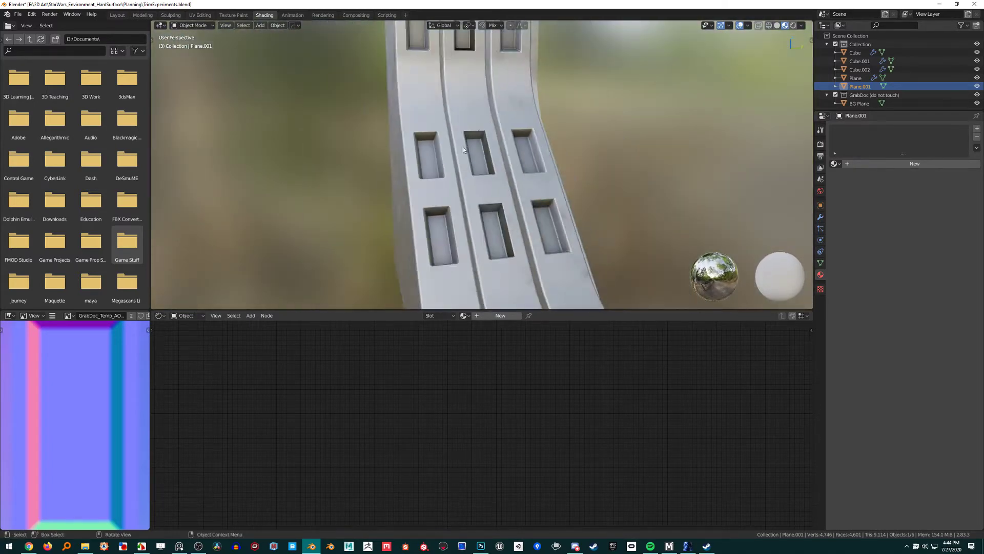
Select the recessed slot Plane, frame it in the view and enter Edit Mode
shift+middle_drag(402, 234, 455, 147)
scroll(454, 147, down, 4)
click(365, 263)
shift+middle_drag(364, 260, 499, 244)
key(KP_Decimal)
scroll(497, 227, up, 2)
scroll(496, 230, up, 2)
key(Tab)
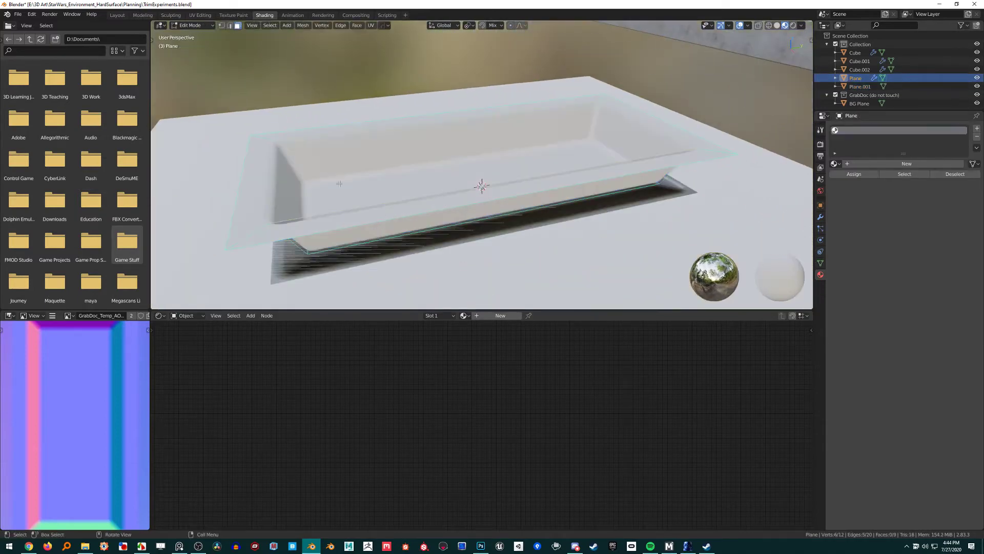
Examine the slot's recess from several angles and return to Object Mode
scroll(340, 185, down, 2)
middle_drag(447, 147, 464, 178)
scroll(442, 203, up, 3)
scroll(463, 179, down, 3)
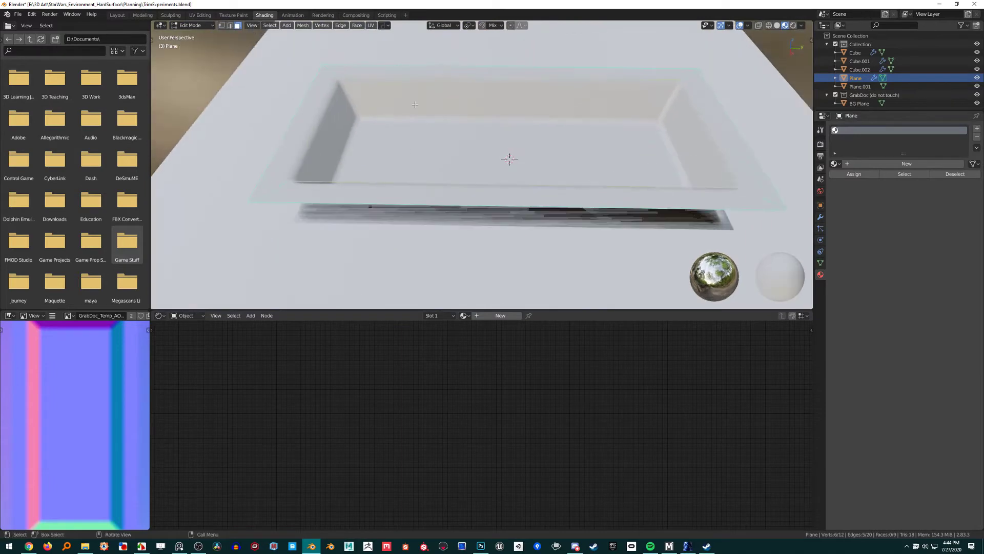
key(Tab)
scroll(404, 111, down, 4)
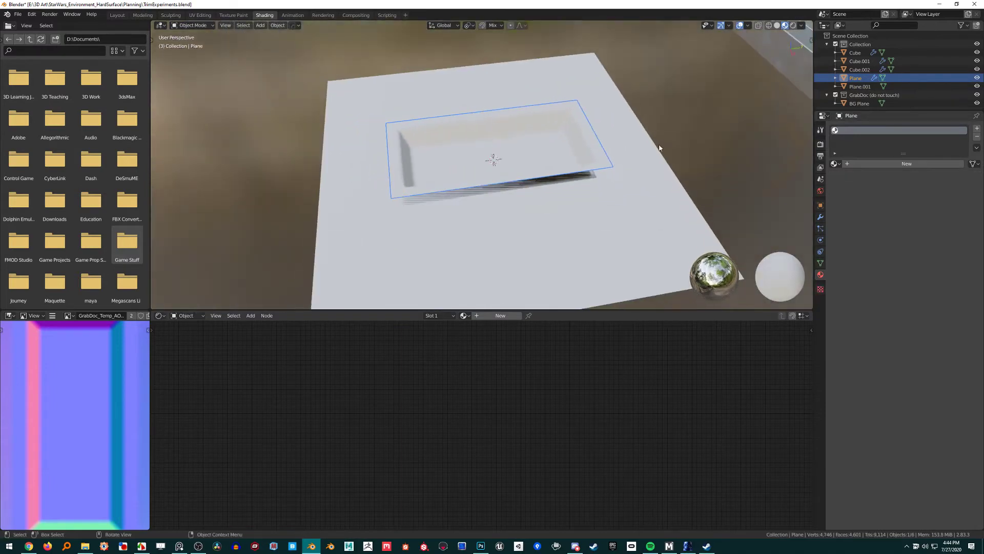
Display the wireframe overlay and view the slot plane's beveled edges up close
key(q)
click(531, 137)
scroll(488, 155, up, 1)
shift+middle_drag(487, 156, 505, 157)
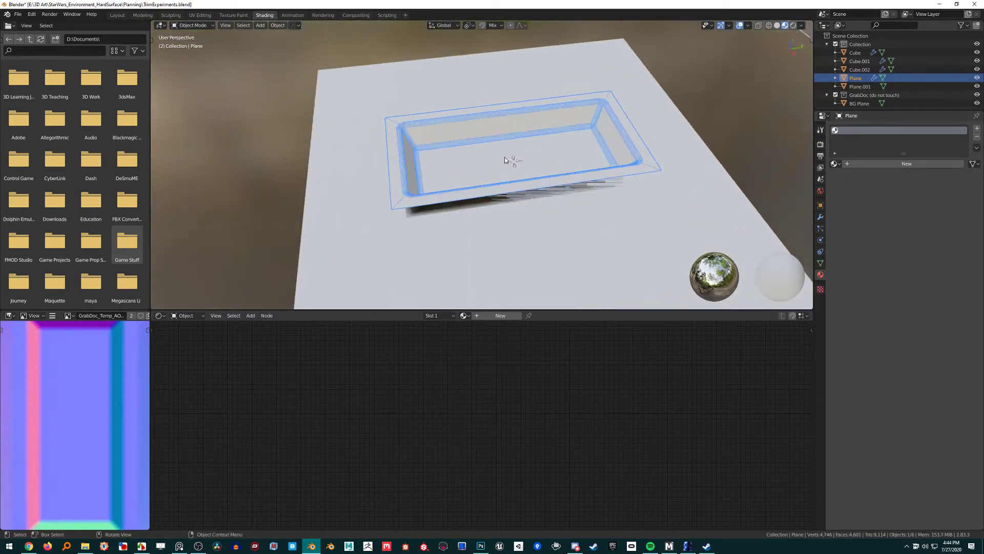
scroll(505, 157, up, 2)
Open the slot plane's modifiers and disable the Bevel modifier's display in the viewport
click(820, 217)
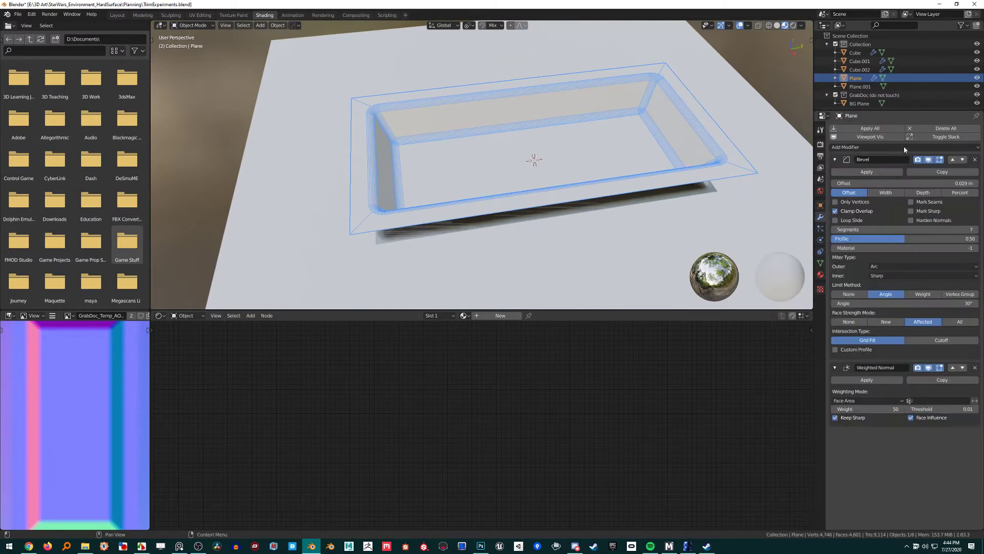
click(927, 159)
middle_drag(442, 123, 447, 122)
scroll(449, 119, down, 4)
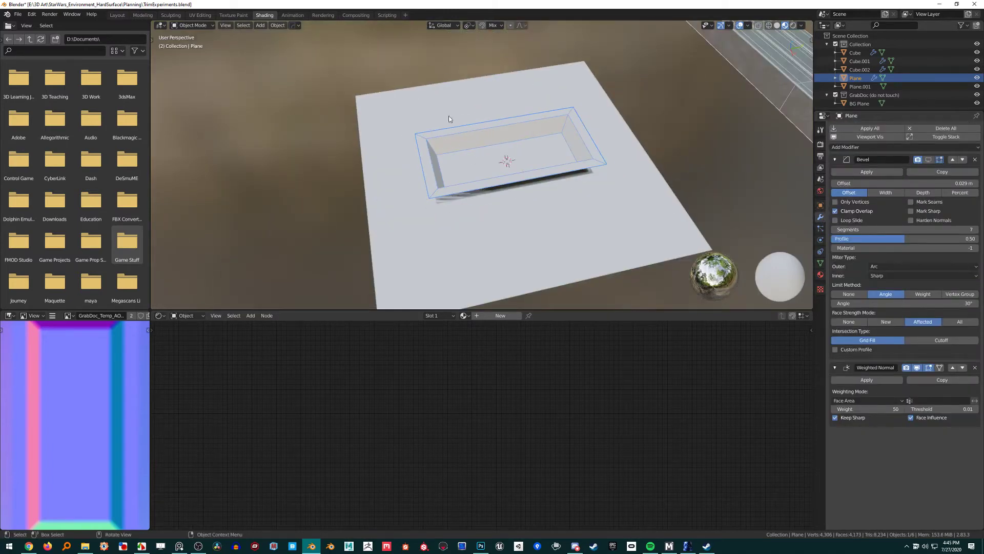
scroll(472, 147, up, 4)
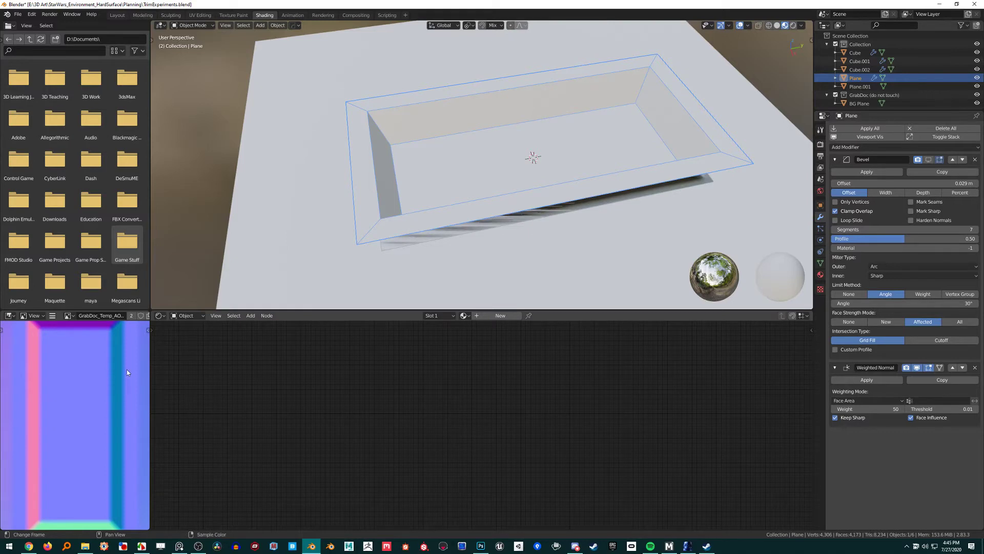
Inspect the wireframe of the modeled holes on the trim strips up close, and hide the wireframe overlay
scroll(481, 140, down, 5)
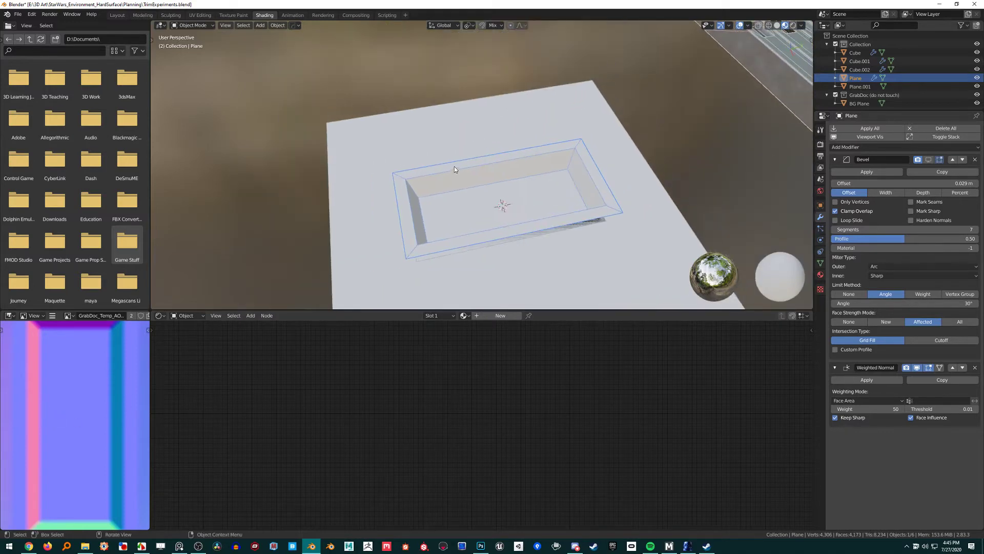
shift+middle_drag(600, 77, 567, 186)
scroll(567, 186, down, 5)
shift+middle_drag(577, 48, 522, 167)
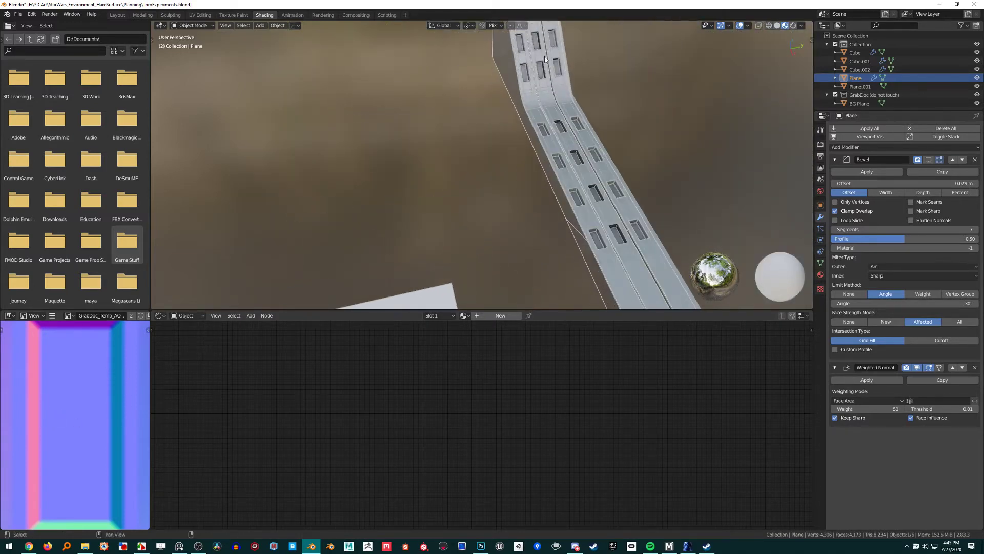
shift+middle_drag(616, 51, 497, 144)
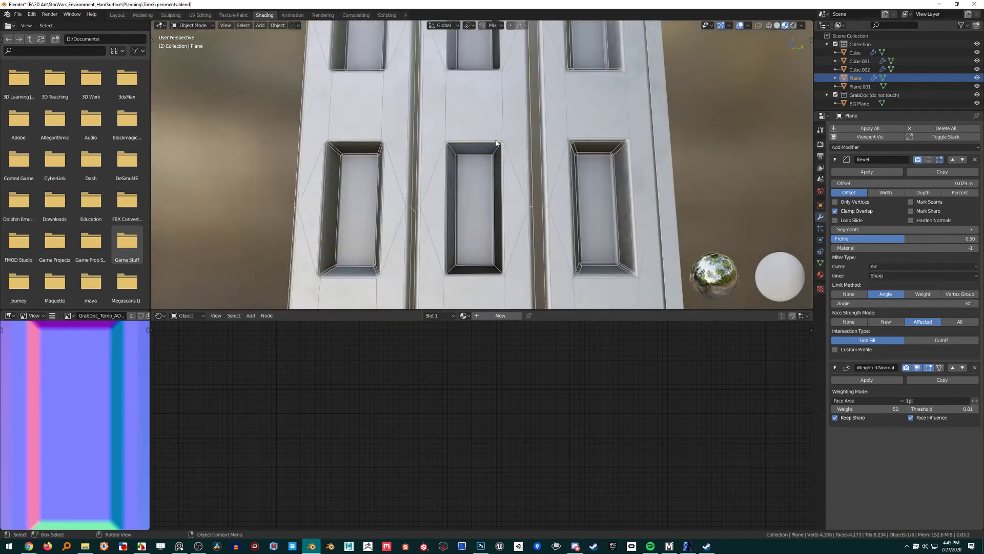
scroll(465, 223, down, 2)
shift+middle_drag(481, 107, 470, 146)
key(q)
click(470, 145)
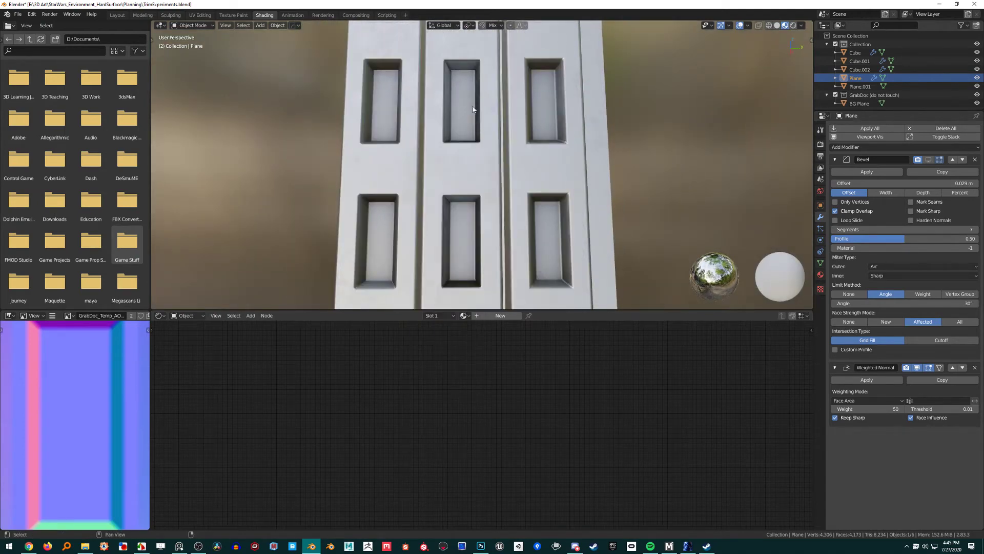
Examine the hole edges and the curved sections of the trim strips from several angles
middle_drag(472, 108, 442, 137)
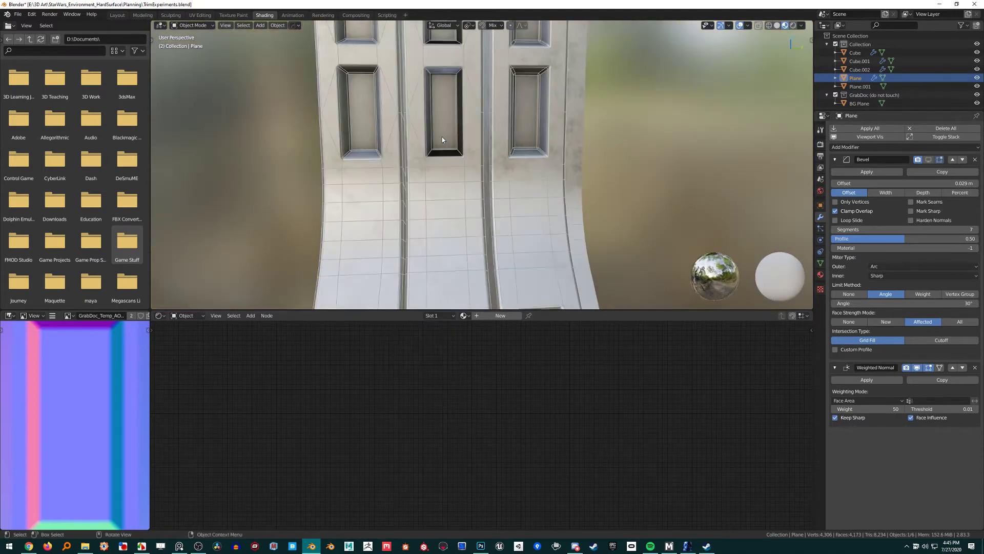
scroll(473, 221, up, 2)
middle_drag(472, 224, 427, 194)
scroll(447, 196, up, 3)
shift+middle_drag(527, 217, 456, 182)
scroll(458, 183, down, 5)
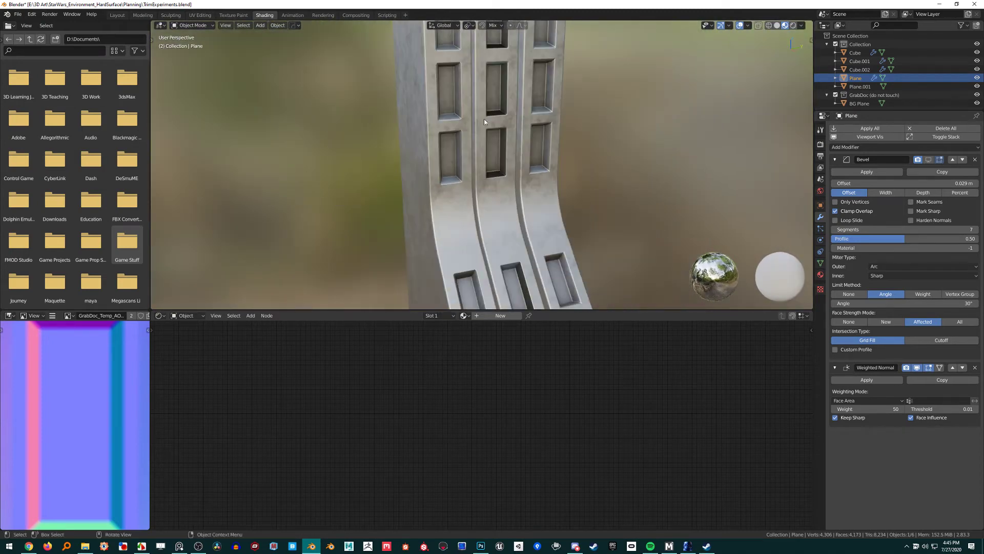
scroll(499, 223, down, 2)
middle_drag(499, 223, 440, 124)
middle_drag(479, 239, 463, 183)
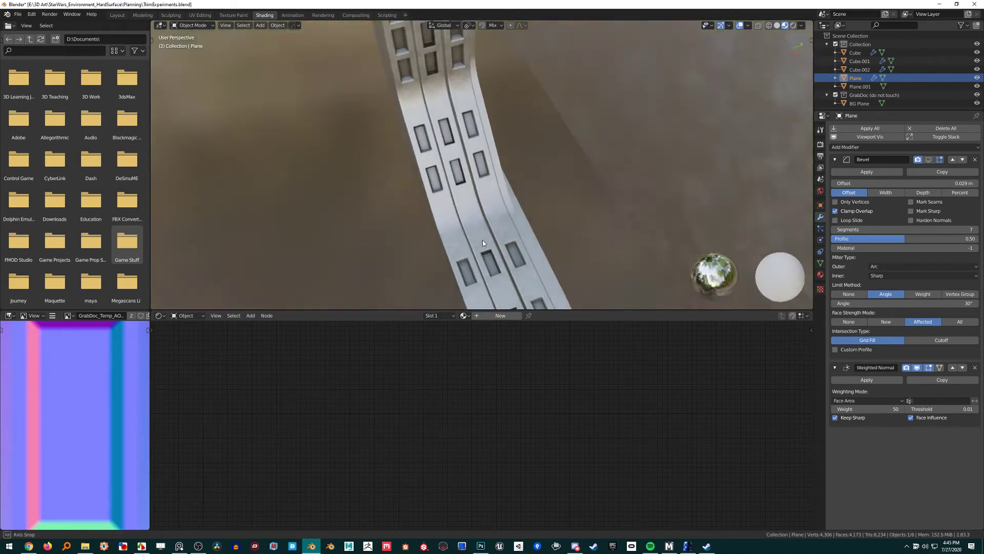
scroll(463, 182, up, 3)
scroll(463, 182, up, 2)
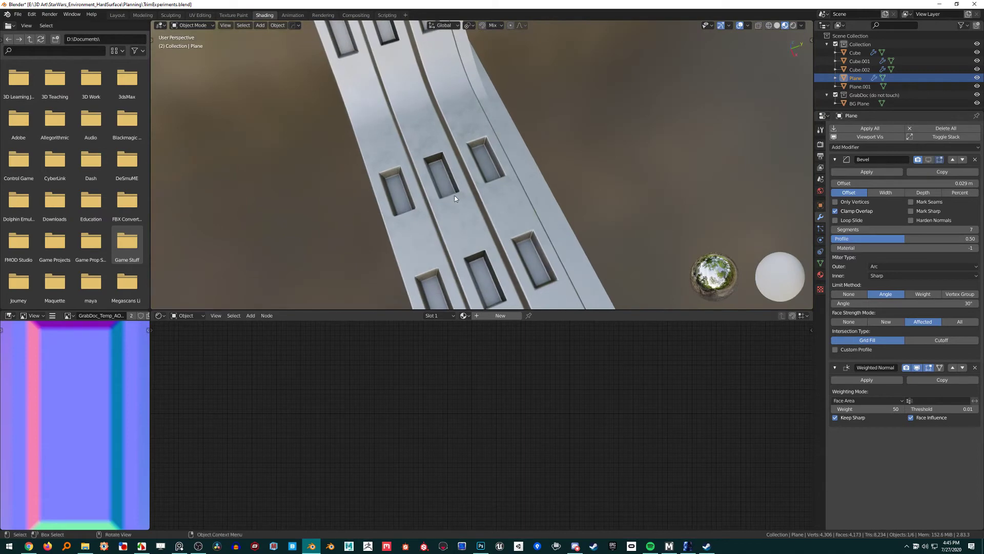
Move trim strip Cube.002 slightly along the Y axis, away from the middle strip, and deselect it
click(422, 211)
key(g)
key(y)
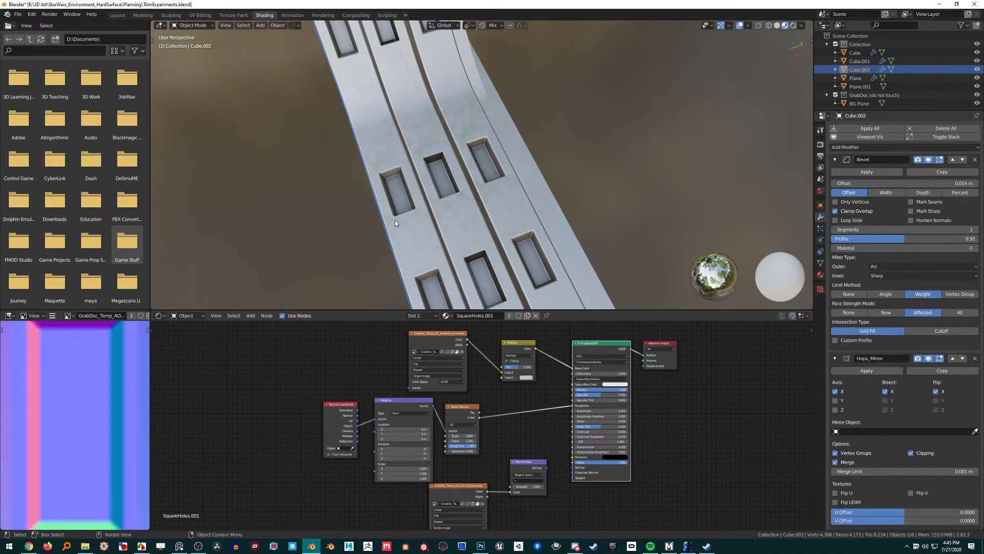
click(371, 226)
click(371, 225)
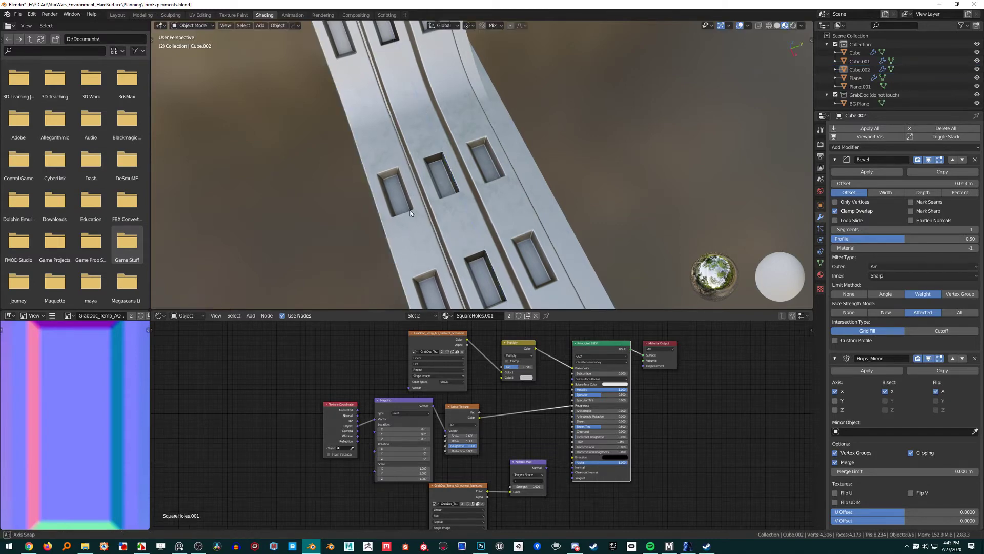
Compare the modeled and baked holes around the trim's bend at close and grazing angles
middle_drag(371, 226, 448, 142)
middle_drag(513, 251, 433, 85)
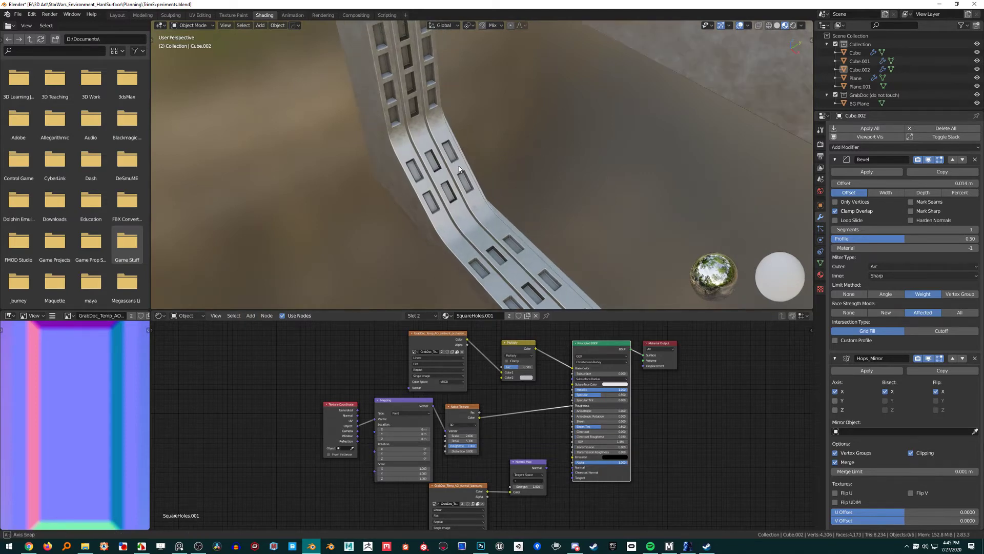
middle_drag(459, 166, 452, 125)
middle_drag(403, 160, 429, 174)
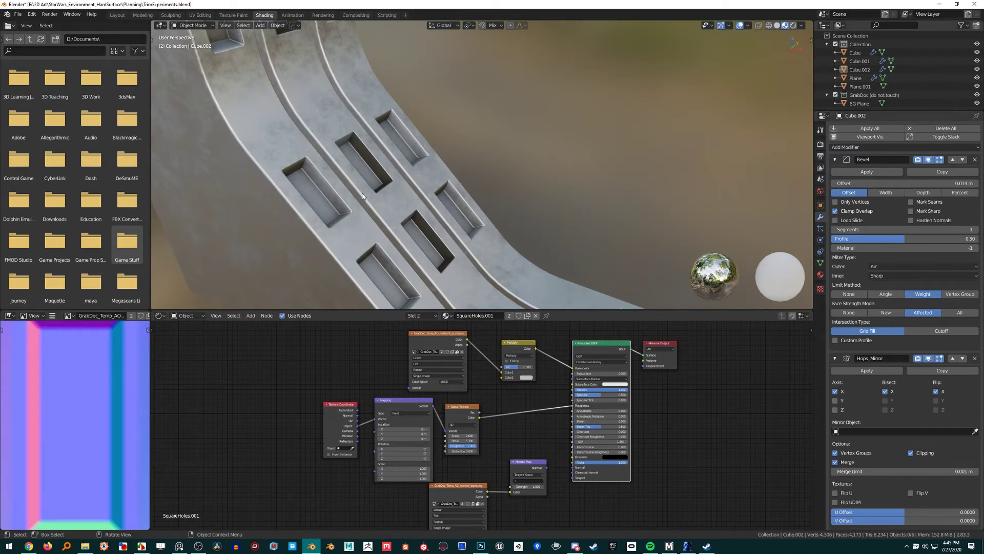
middle_drag(379, 195, 465, 190)
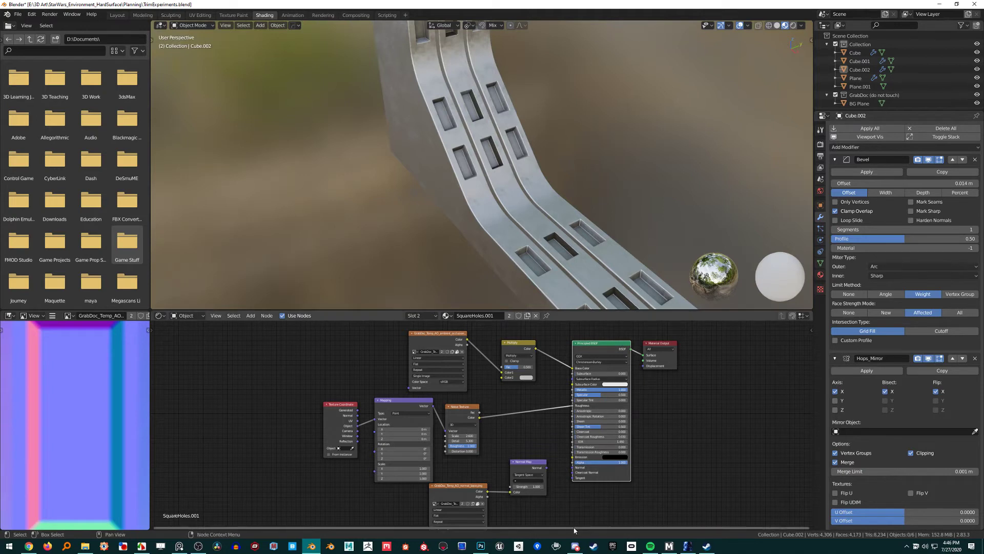
Switch to Star Wars Battlefront II, set Ambient Occlusion to HBAO Full in the advanced video settings, and return to the game
click(688, 546)
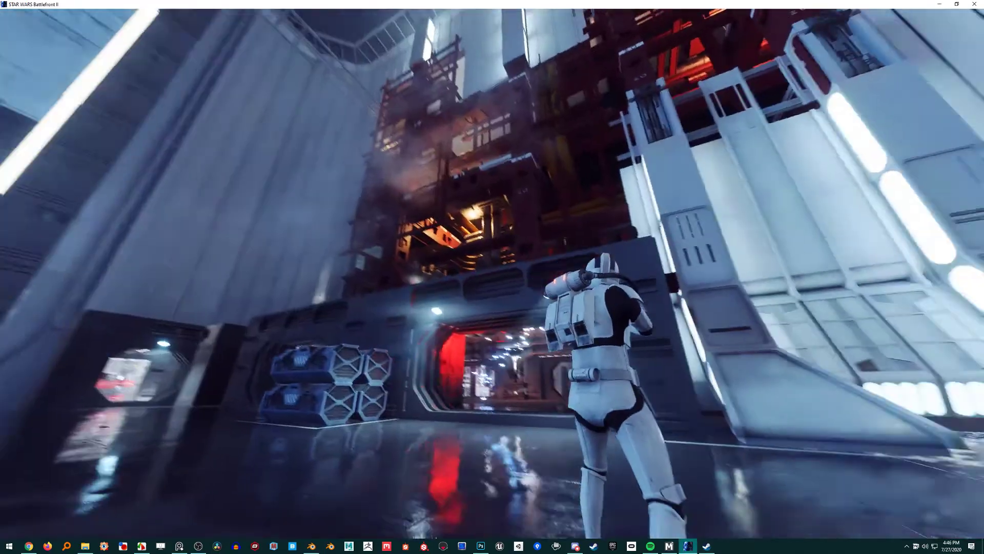
key(w)
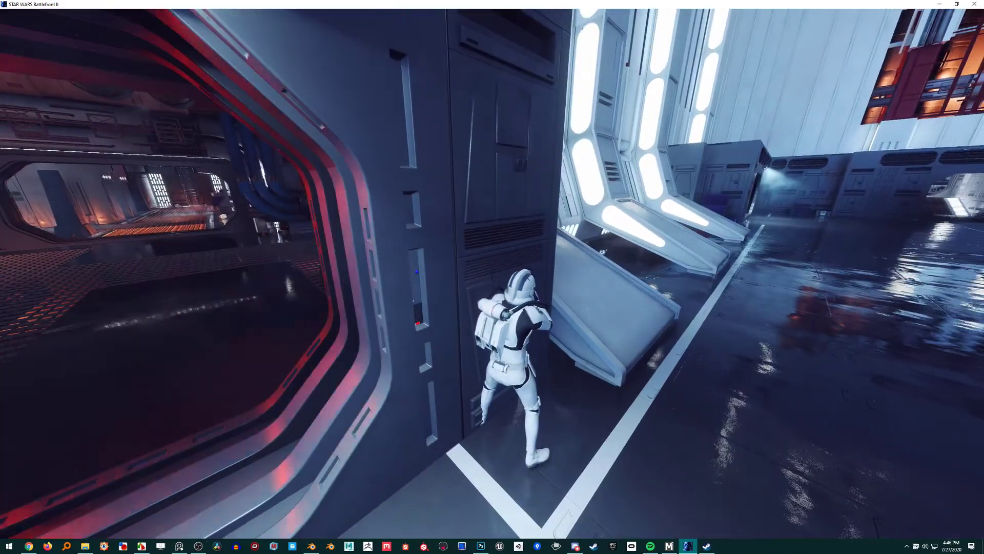
key(Escape)
click(140, 233)
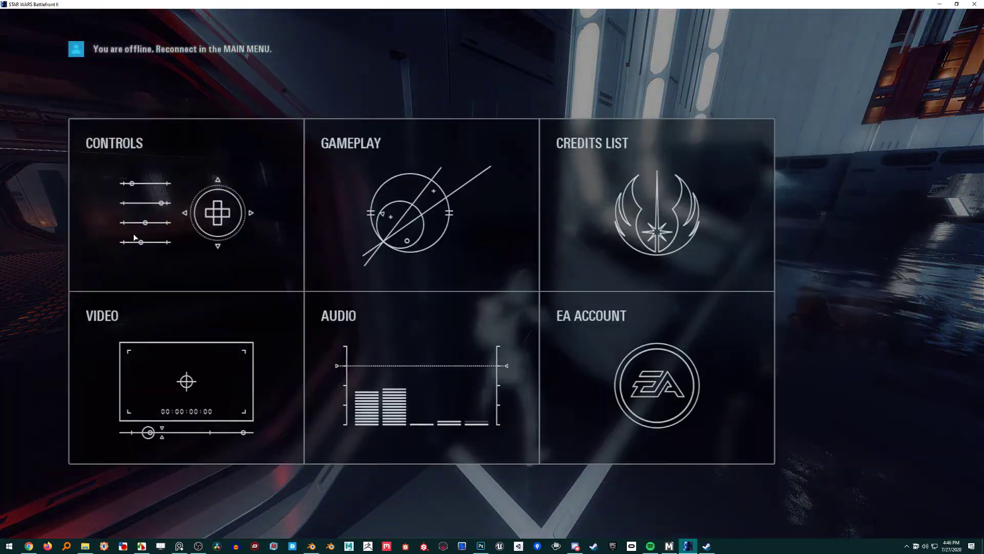
click(167, 386)
scroll(171, 383, down, 10)
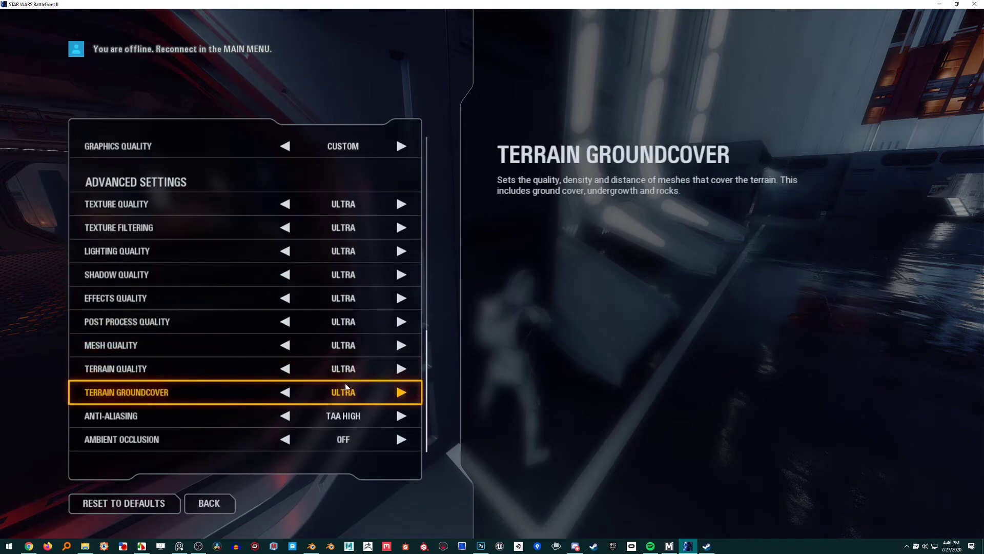
click(294, 442)
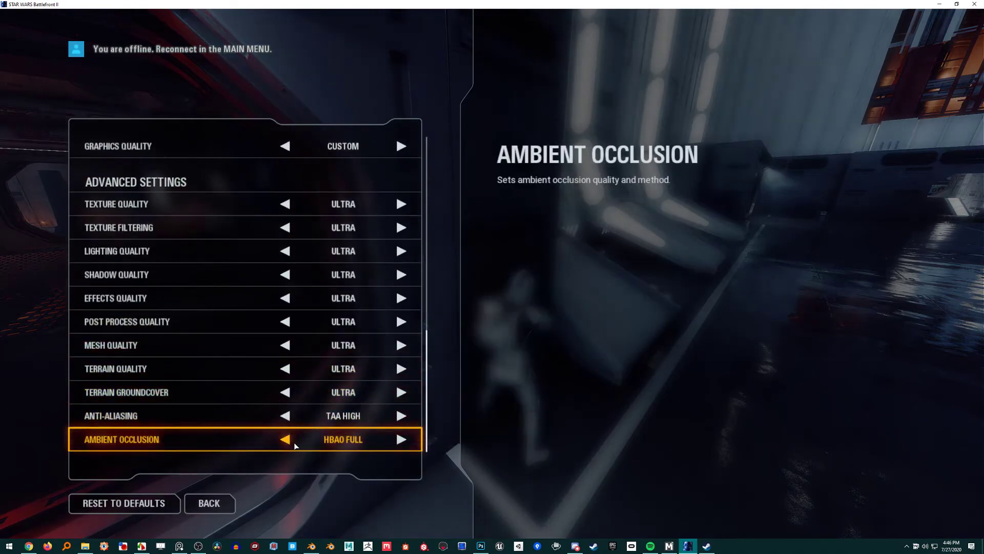
key(Escape)
key(Escape)
key(Escape)
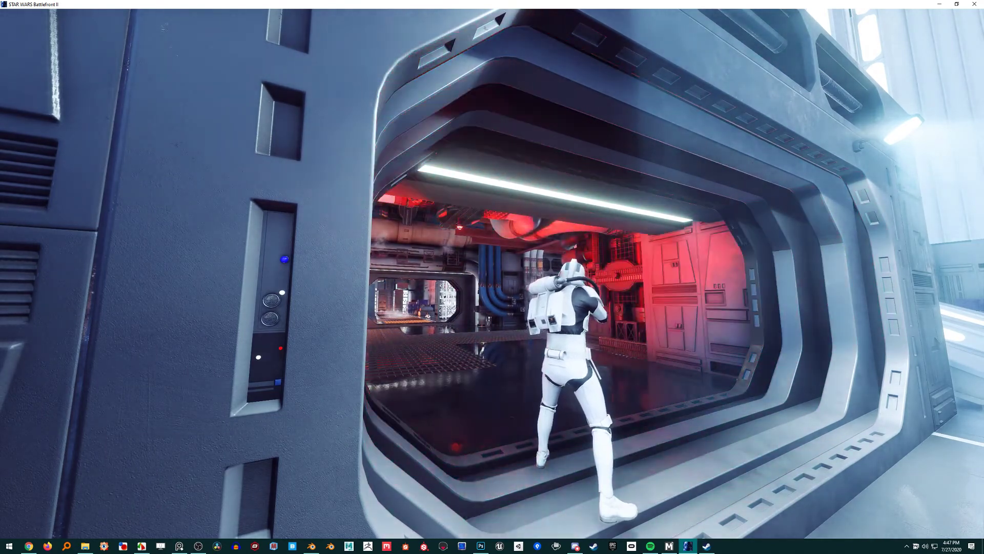
key(w)
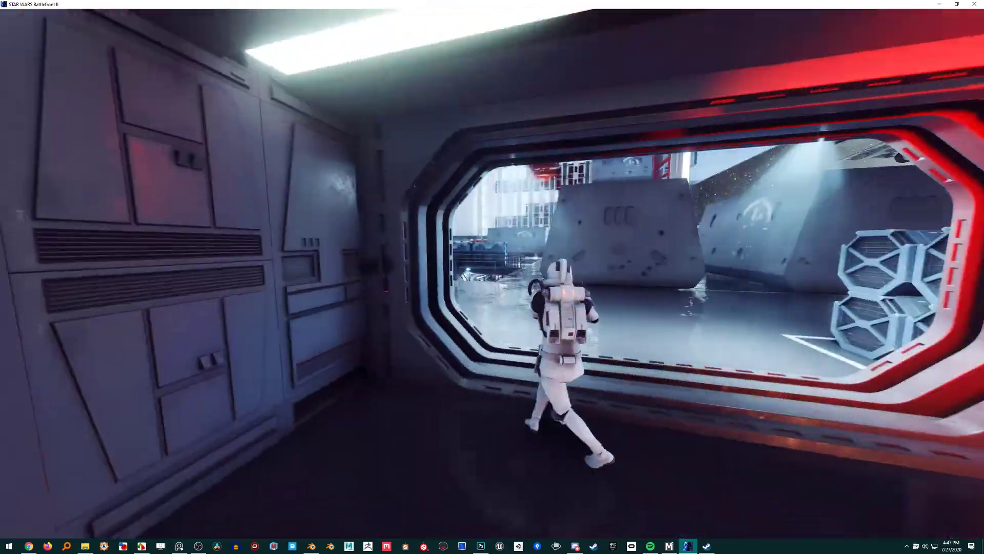
key(w)
key(d)
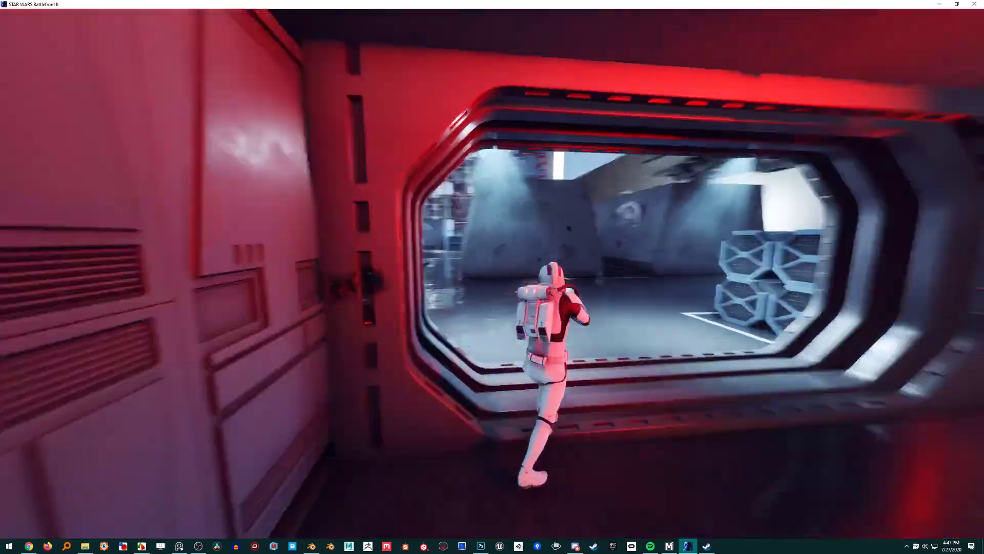